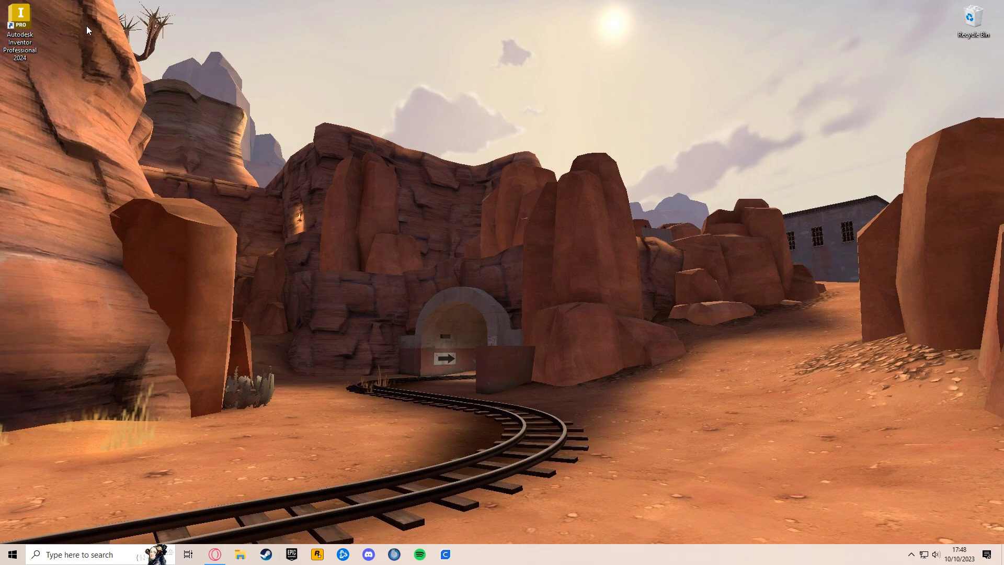
Launch Autodesk Inventor Professional 2024 from the desktop.
double_click(29, 32)
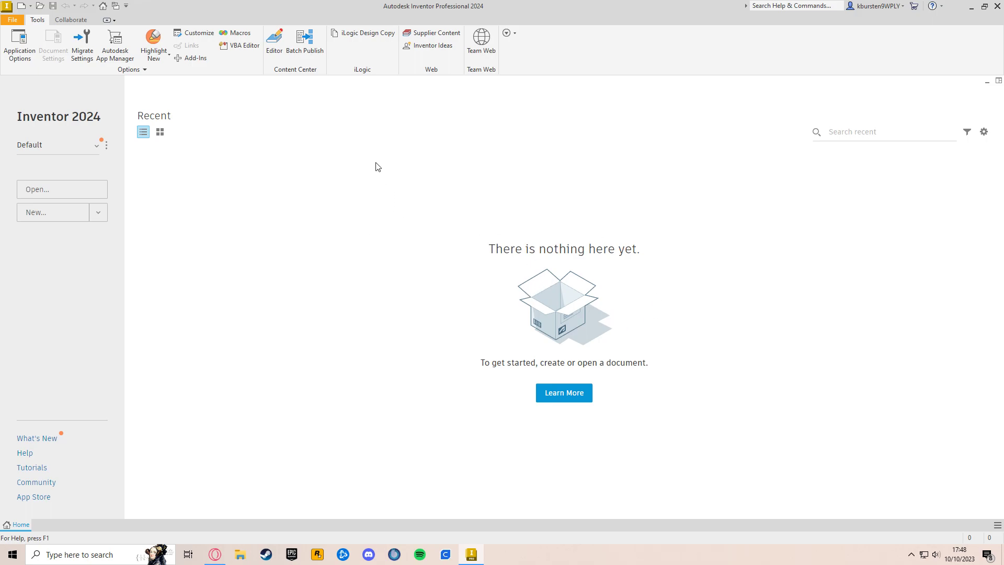
click(10, 20)
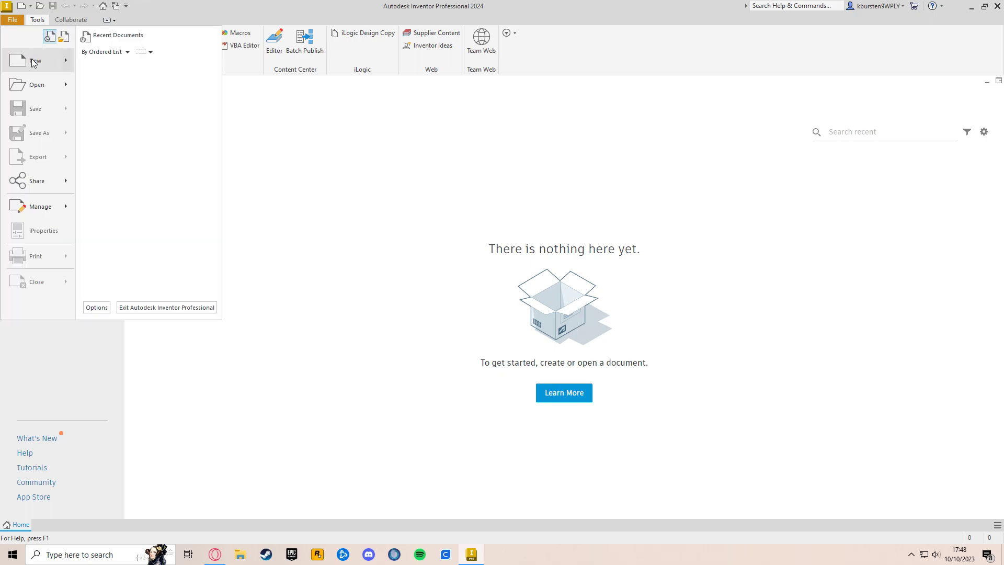
mouse_move(33, 63)
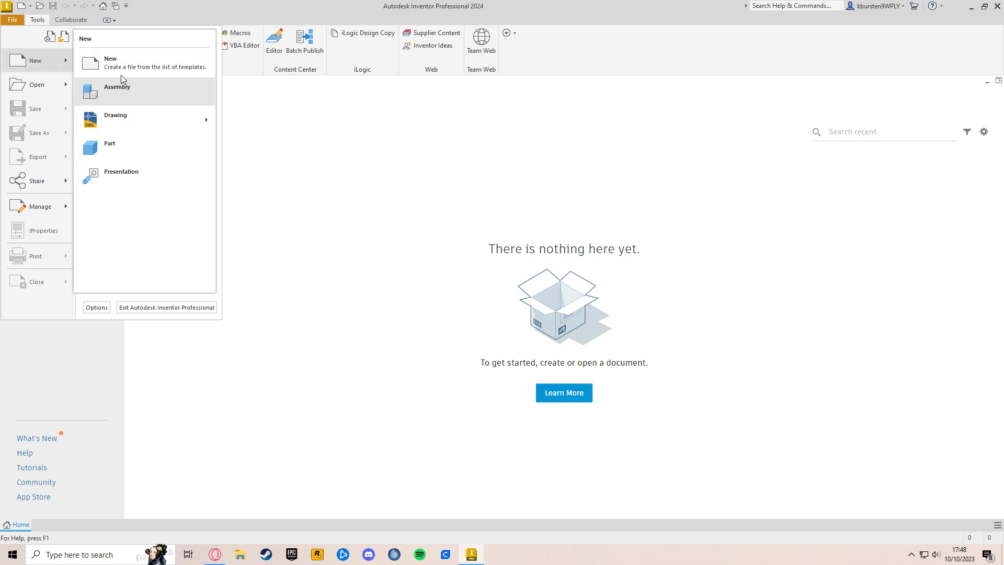
click(25, 59)
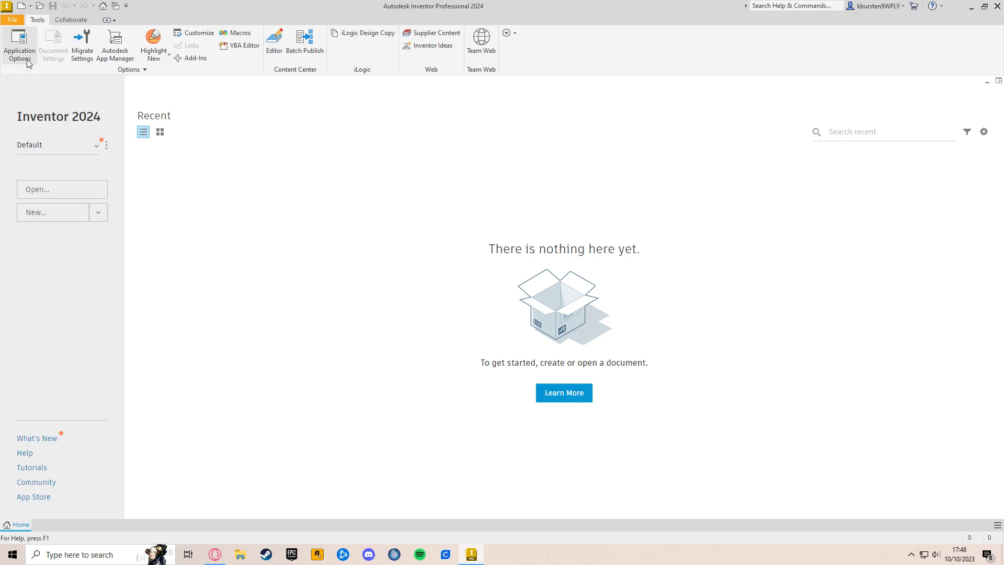
click(516, 203)
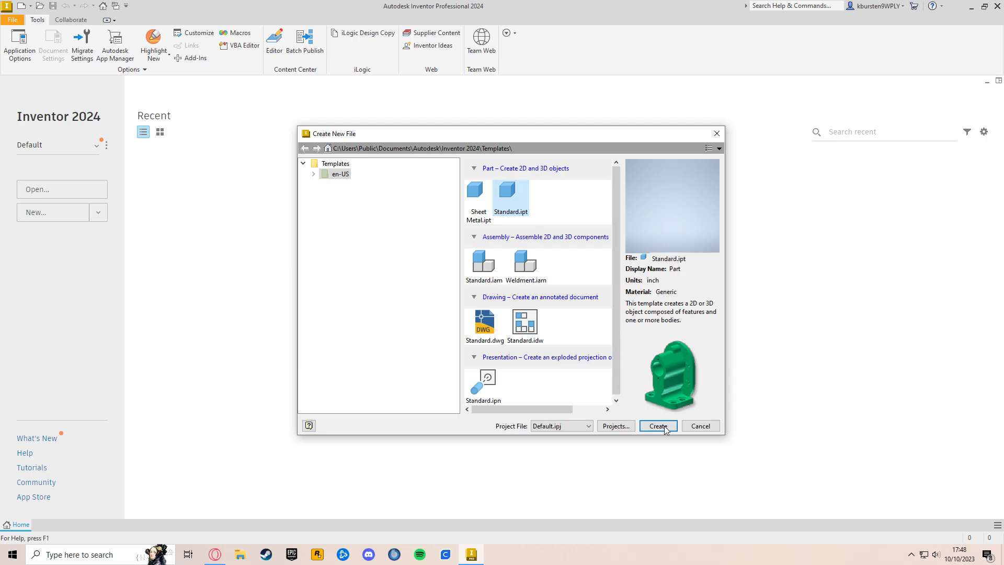
click(700, 426)
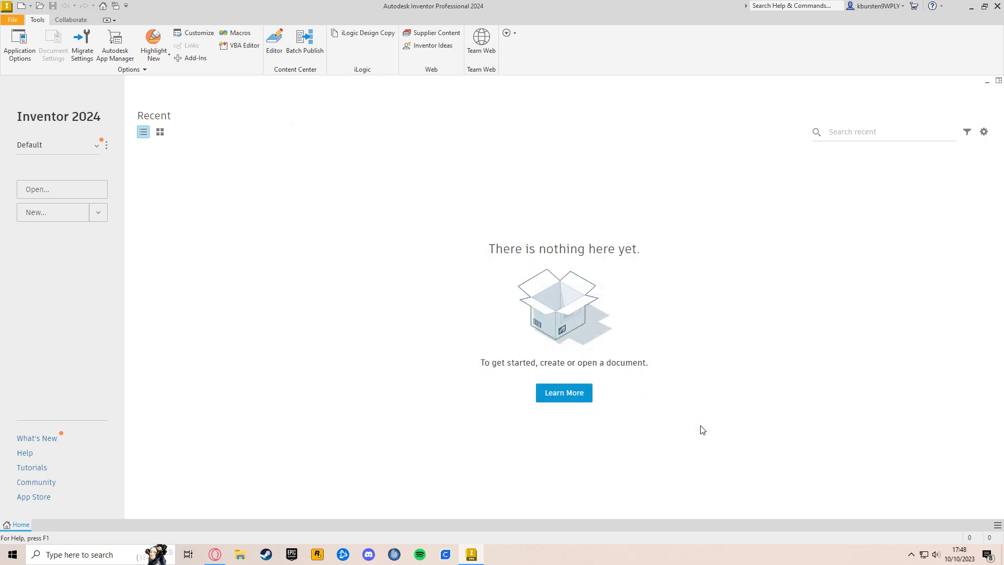
Create a new part file and start a 2D sketch on the front (XY) origin plane.
click(12, 19)
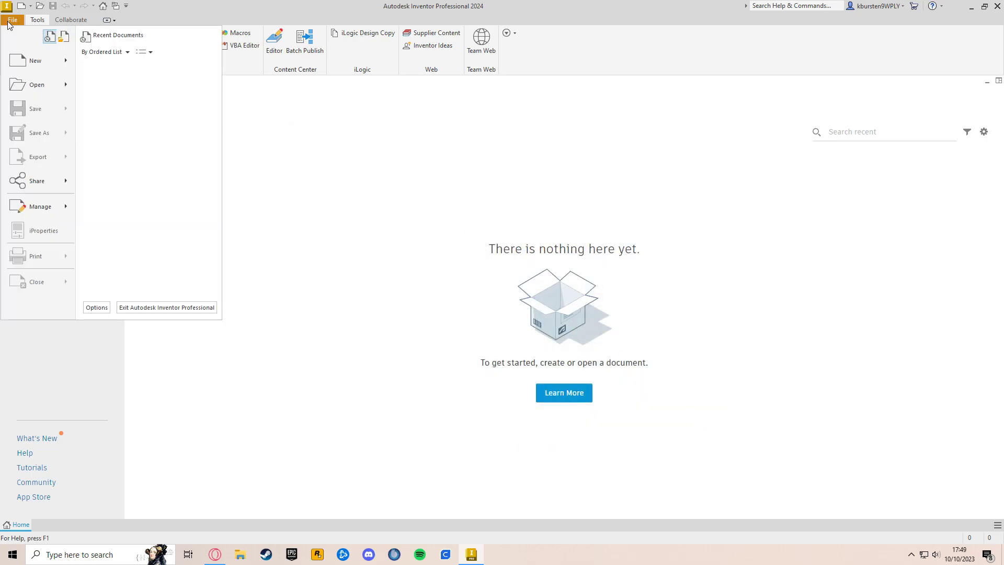
mouse_move(32, 61)
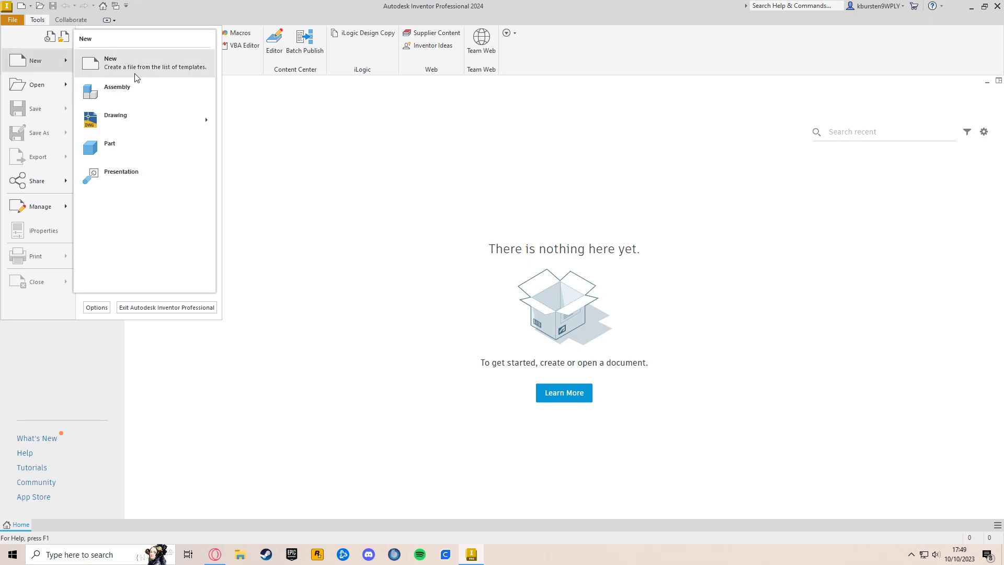
click(142, 145)
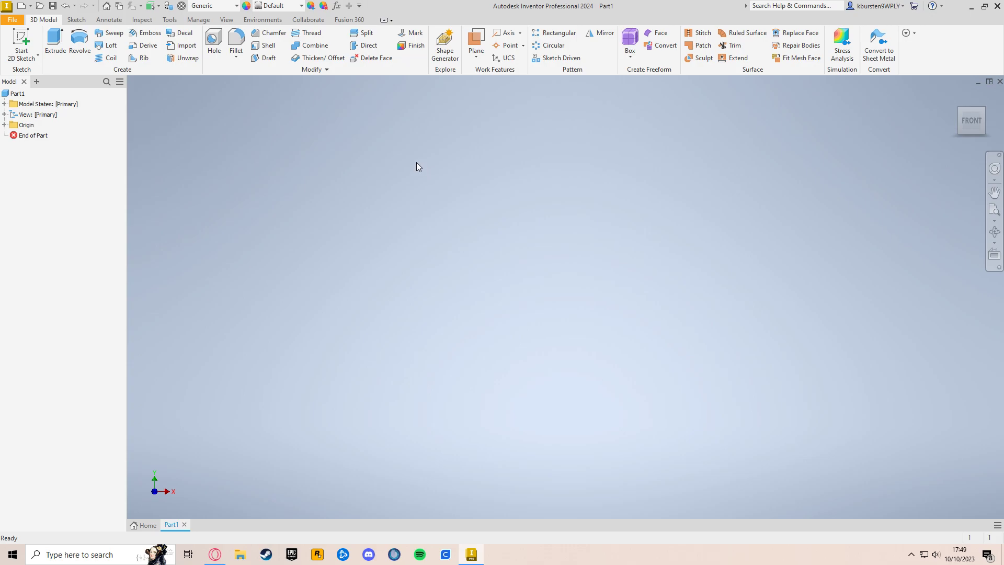
click(19, 43)
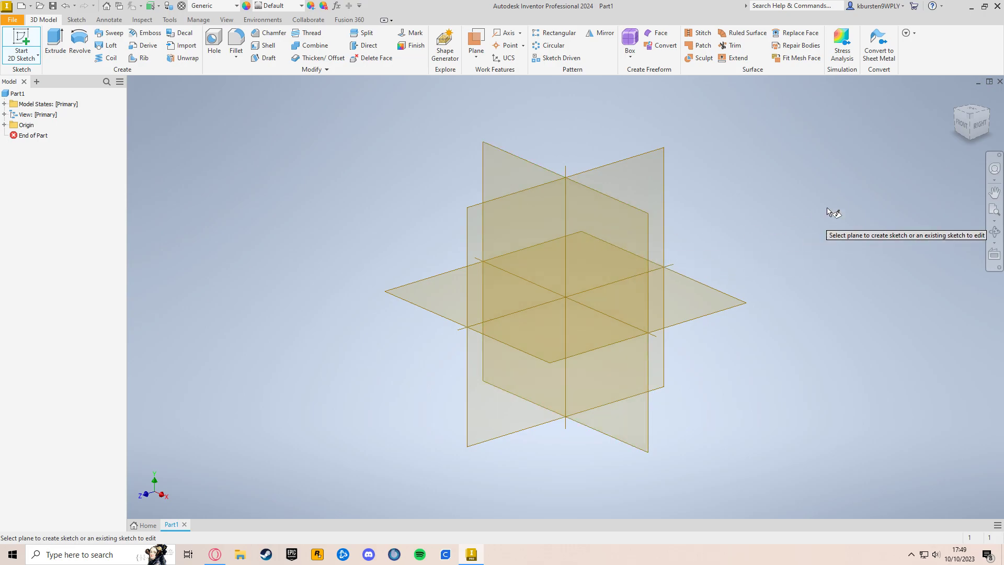
click(601, 249)
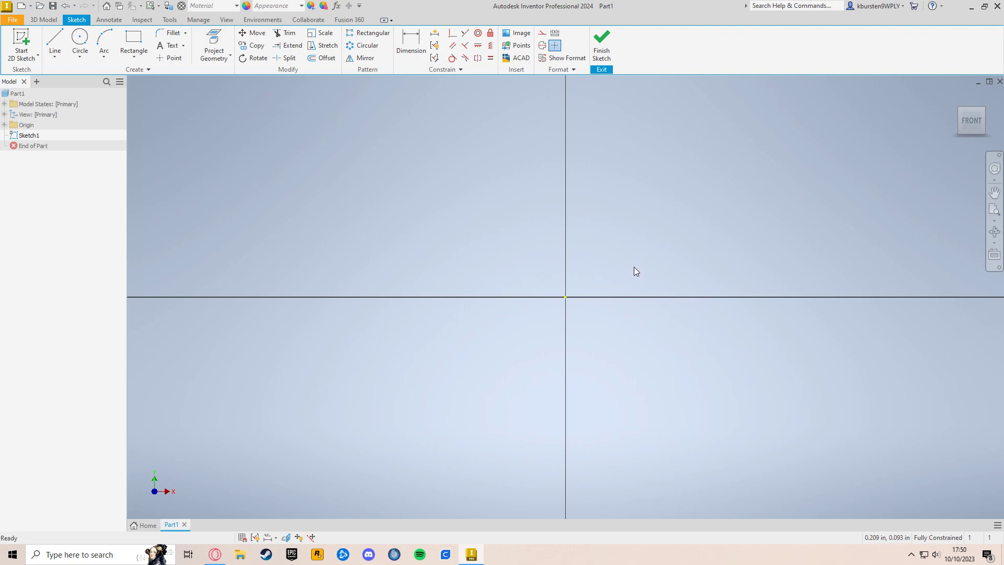
Examine the empty sketch plane by viewing it from the home, front and right orientations, ending on the front view.
scroll(629, 267, down, 8)
scroll(633, 266, up, 10)
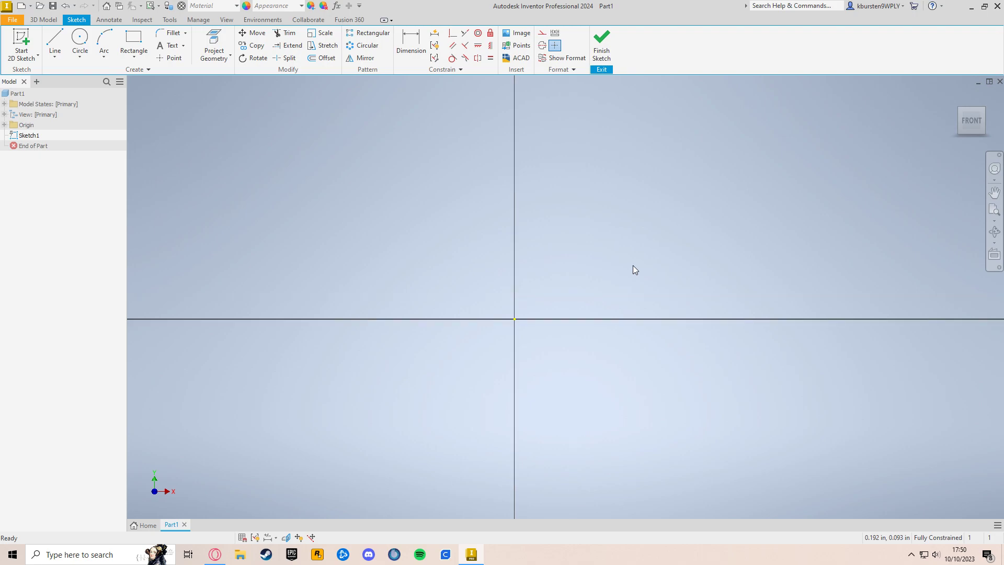
scroll(633, 265, down, 3)
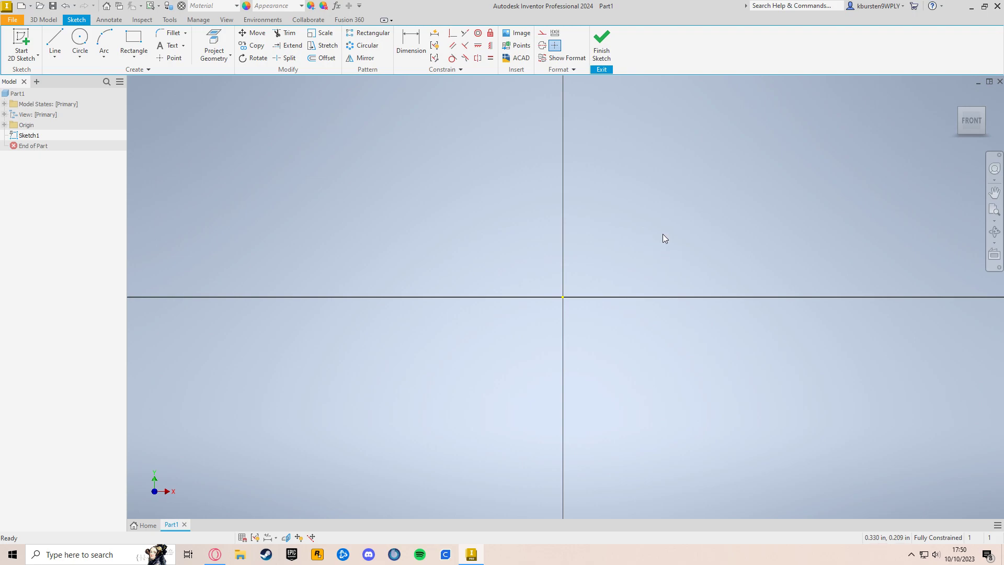
key(F2)
mouse_move(662, 233)
mouse_down()
mouse_move(636, 251)
mouse_move(611, 318)
mouse_move(691, 381)
mouse_move(809, 298)
mouse_move(726, 150)
mouse_move(493, 159)
mouse_move(433, 318)
mouse_move(661, 392)
mouse_move(739, 220)
mouse_move(622, 185)
mouse_move(625, 265)
mouse_move(645, 233)
mouse_up()
key(Escape)
mouse_move(961, 131)
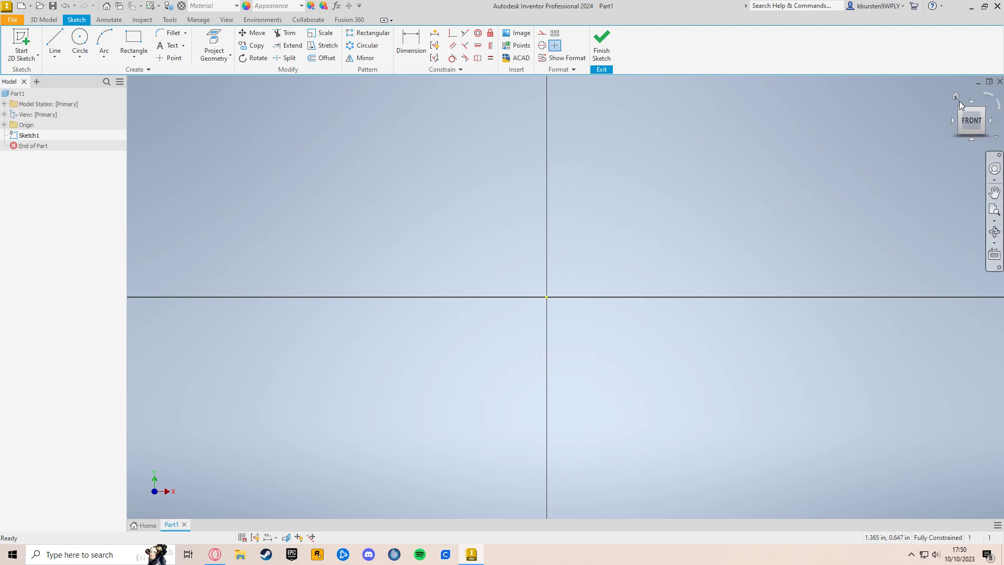
click(958, 98)
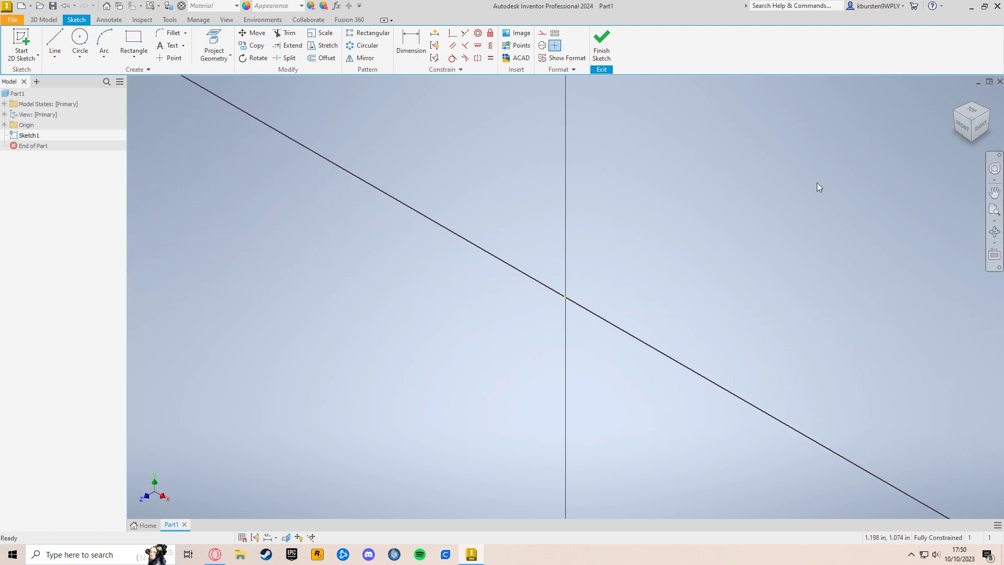
mouse_move(989, 109)
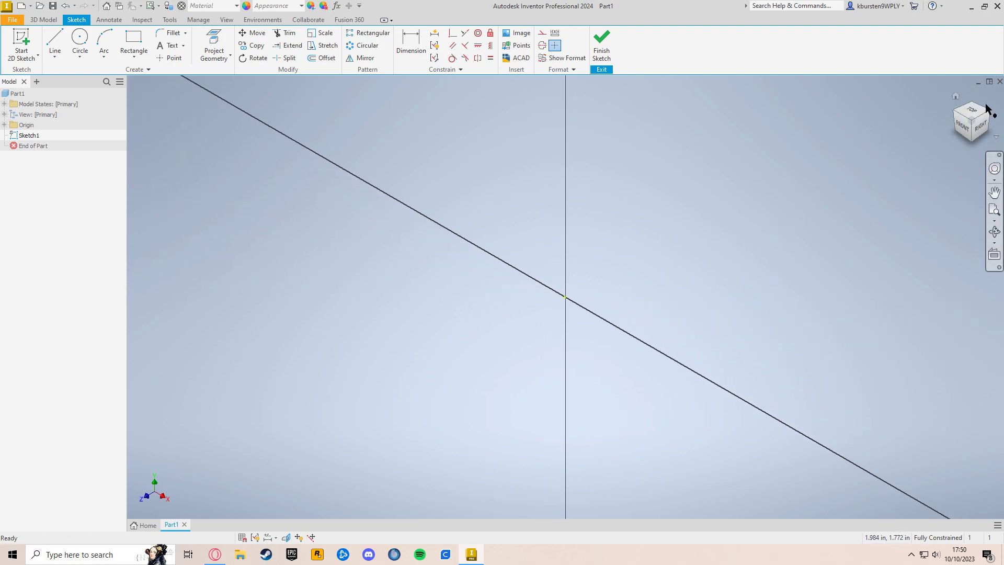
click(965, 130)
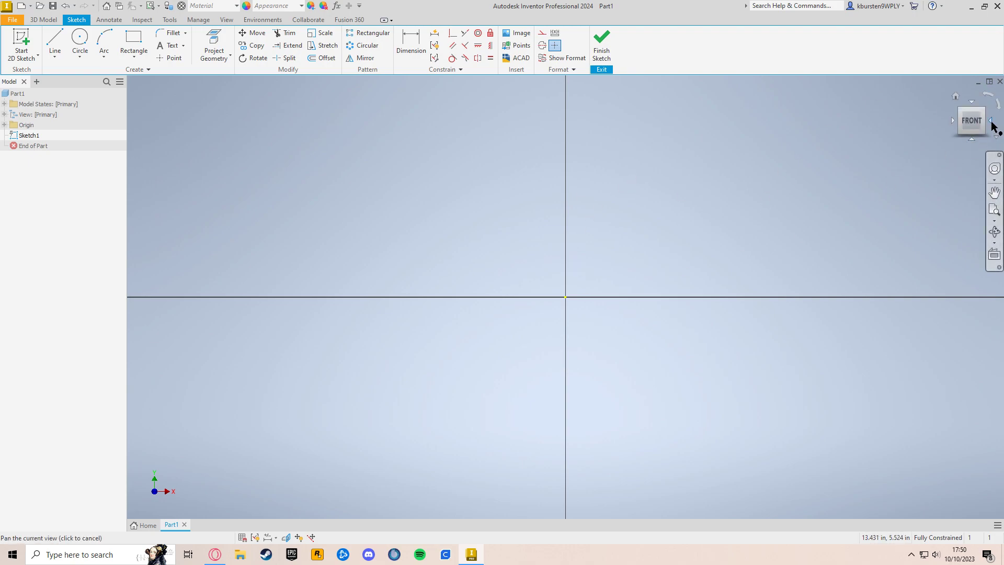
click(991, 121)
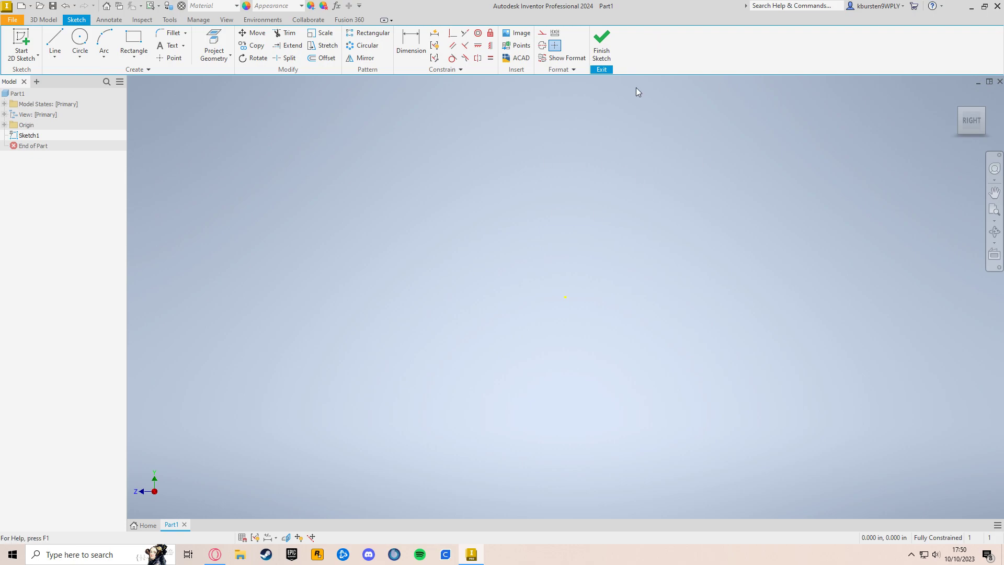
click(957, 96)
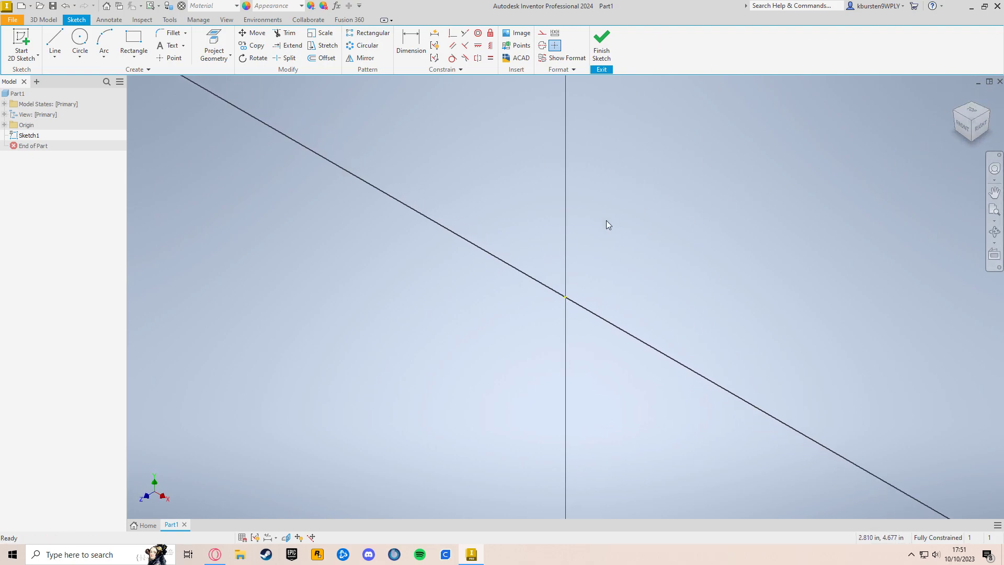
click(964, 128)
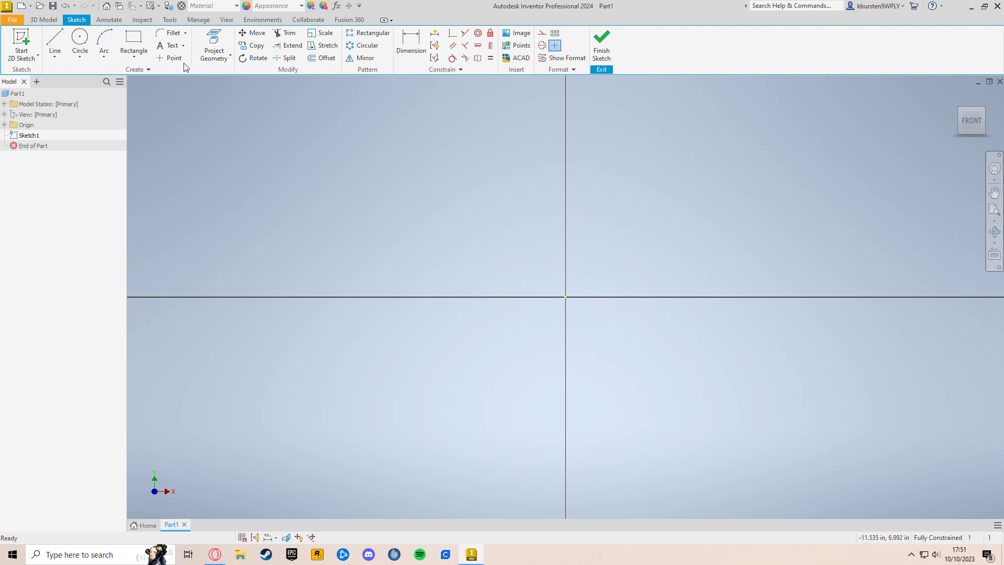
Try a two-point rectangle from the origin, 10 in wide and 8 in high, and undo it.
click(147, 44)
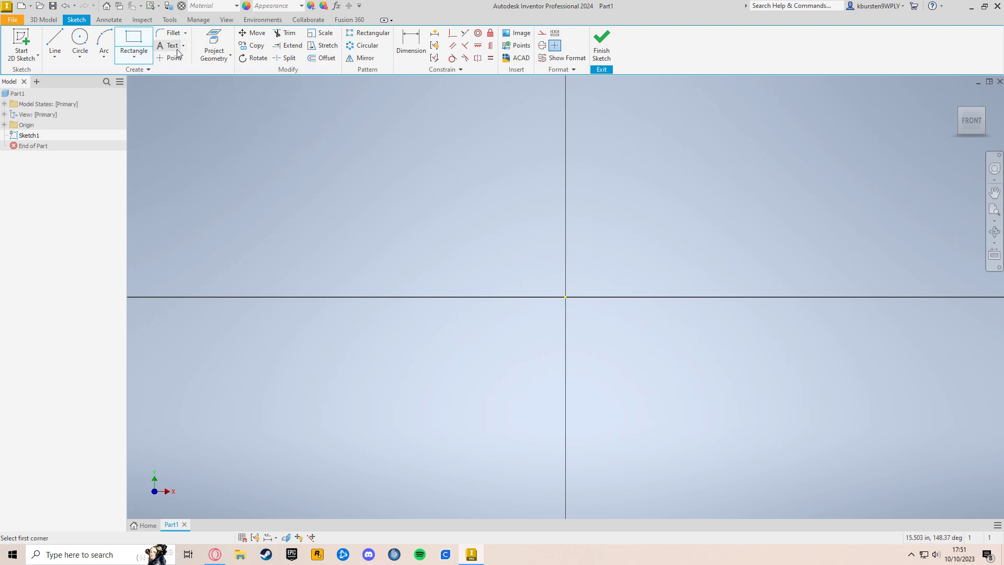
click(144, 59)
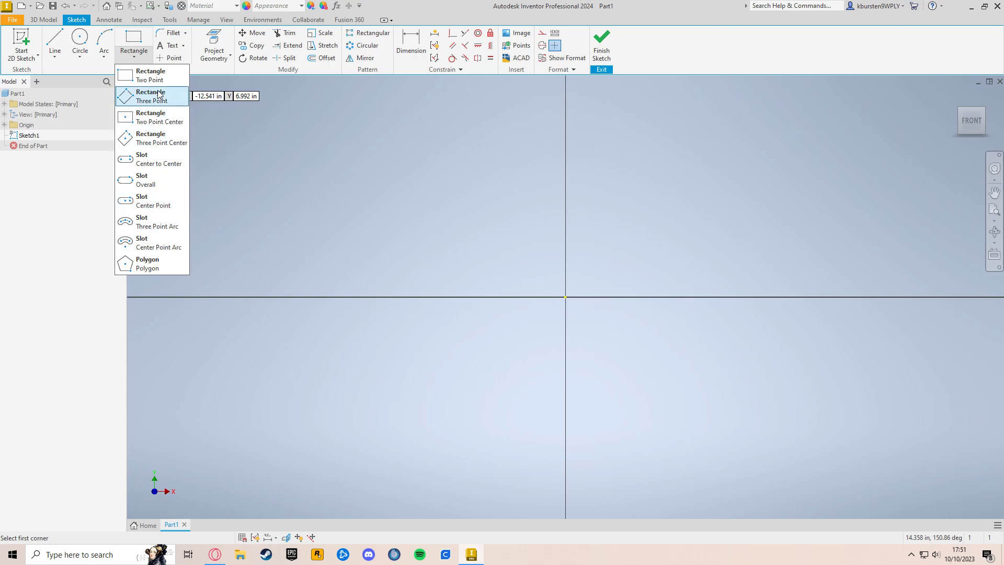
click(141, 36)
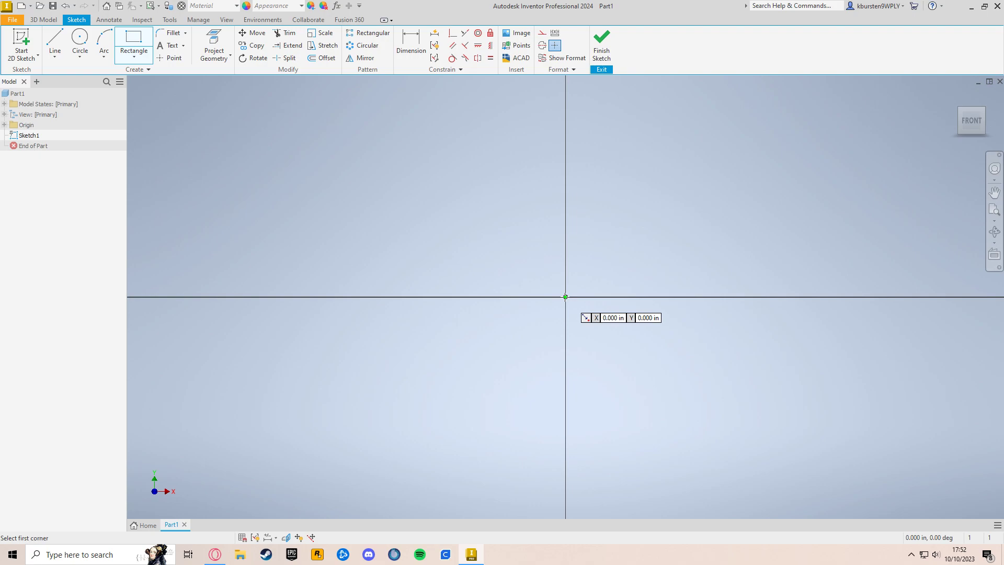
middle_drag(629, 278, 475, 358)
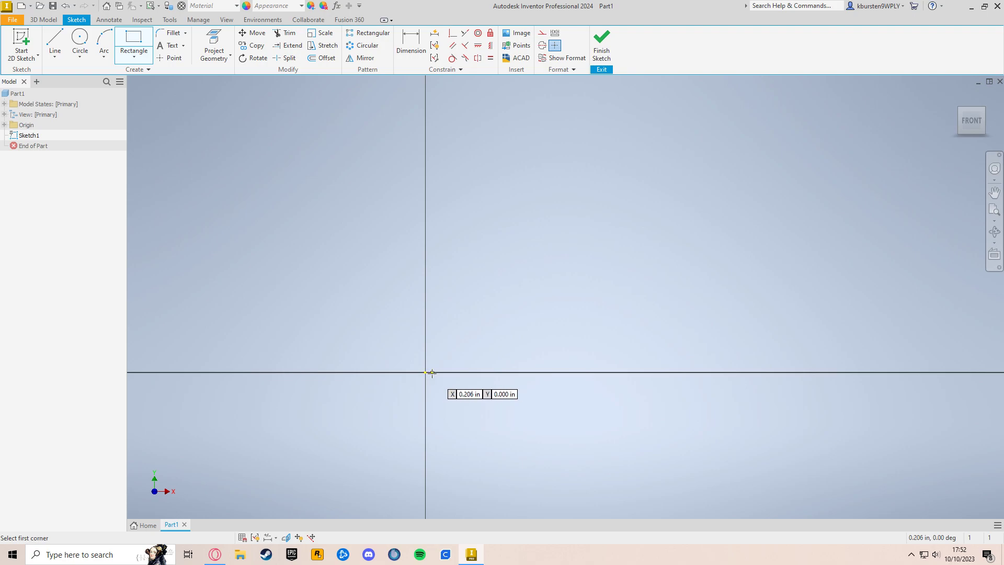
click(425, 372)
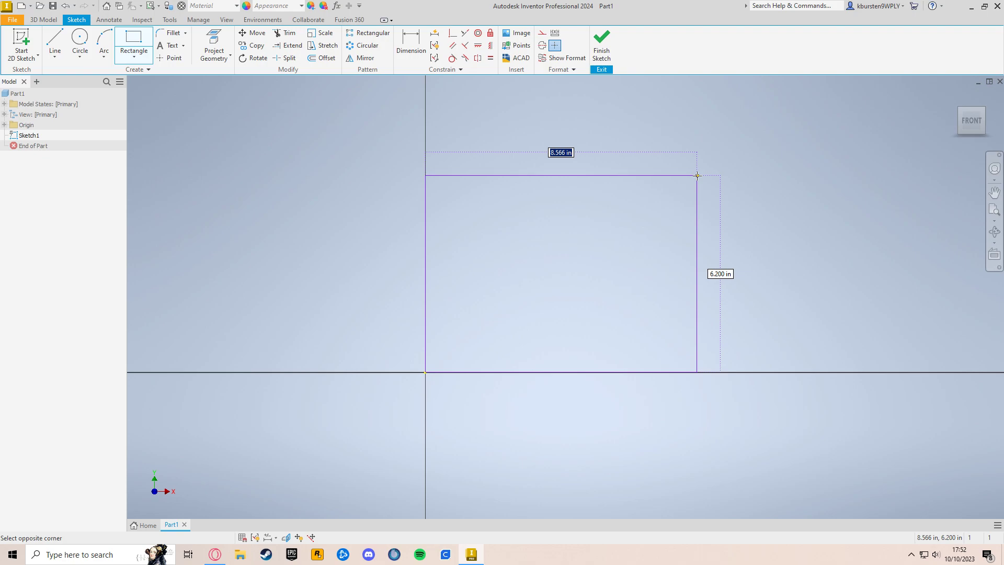
text(10)
key(Tab)
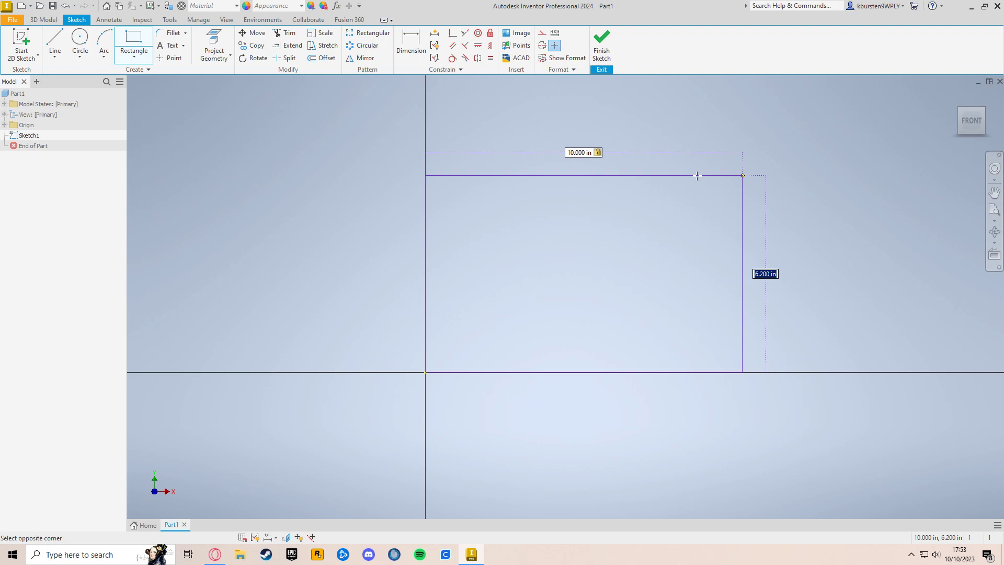
text(8)
key(Tab)
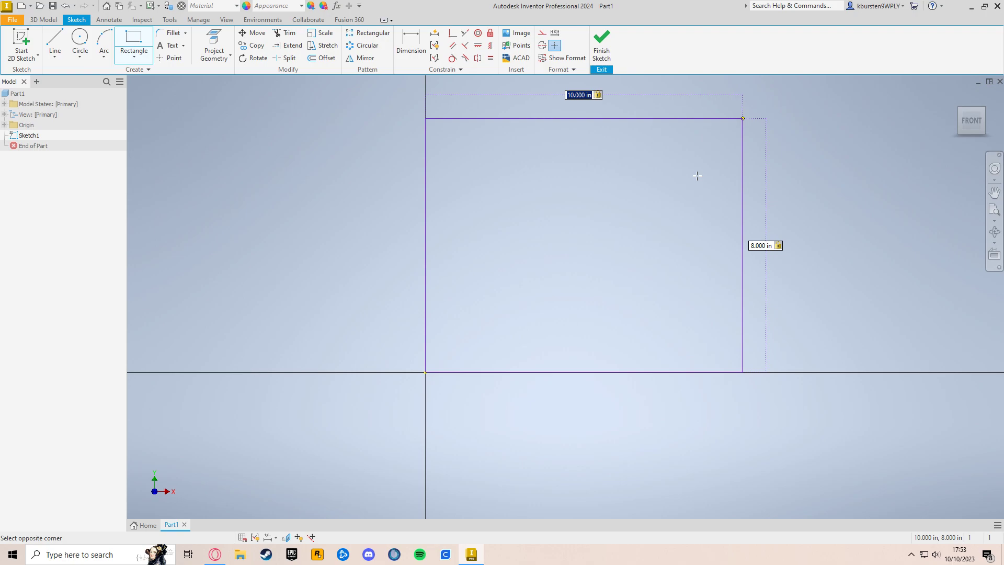
key(Return)
key(F2)
drag(811, 221, 755, 305)
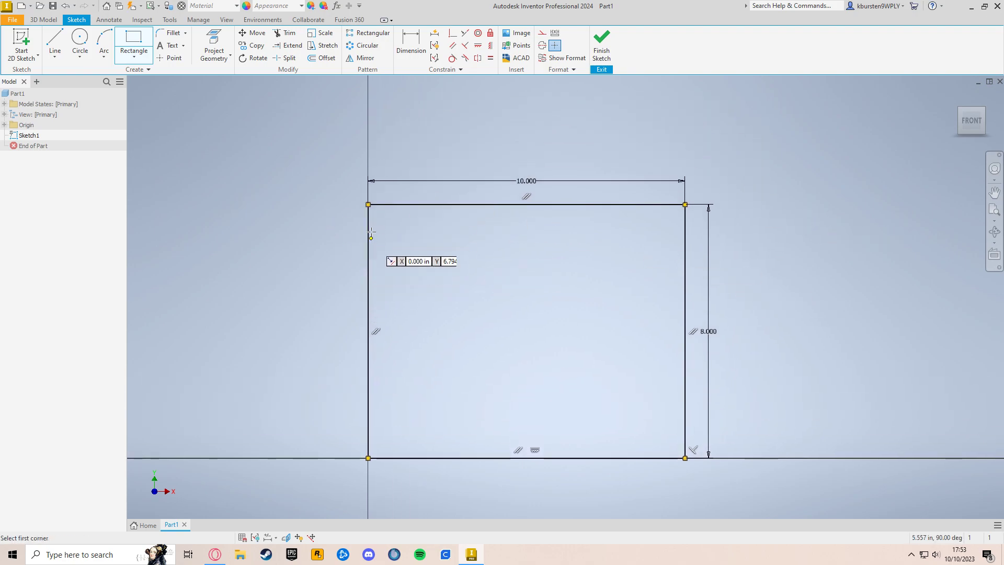
middle_drag(743, 387, 696, 338)
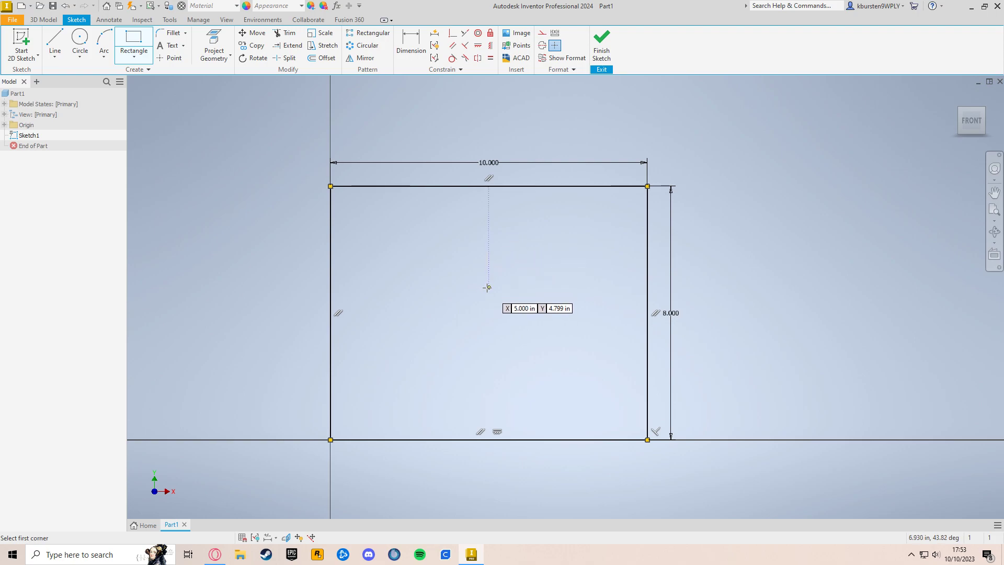
key(ctrl+z)
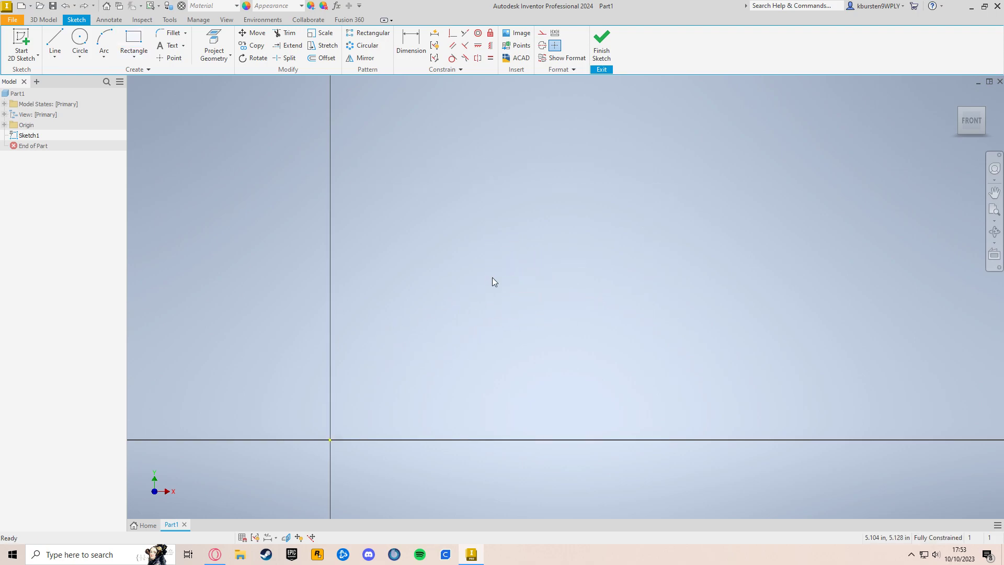
Draw an undimensioned two-point rectangle from the origin, roughly two and a half times as wide as it is high.
click(142, 39)
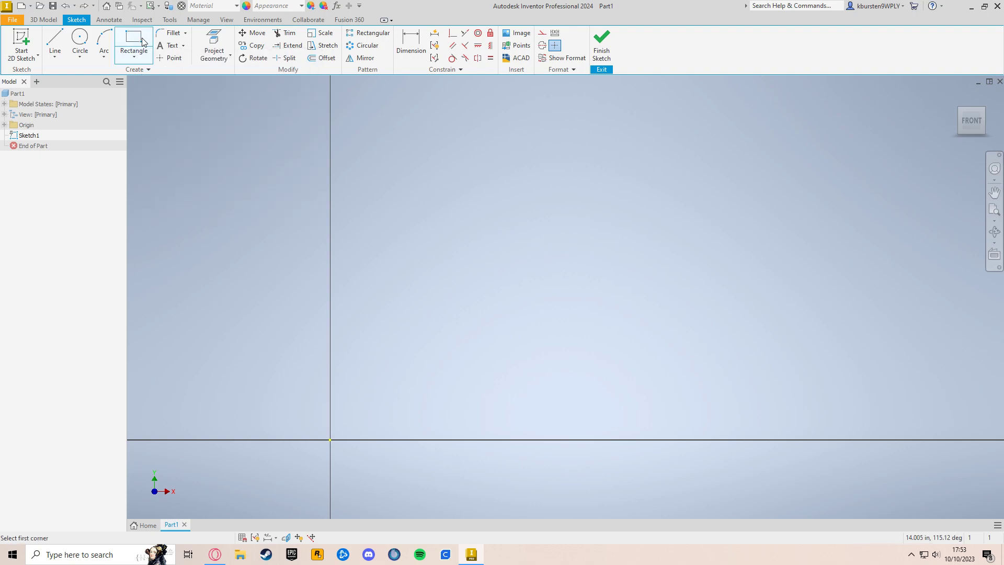
click(331, 439)
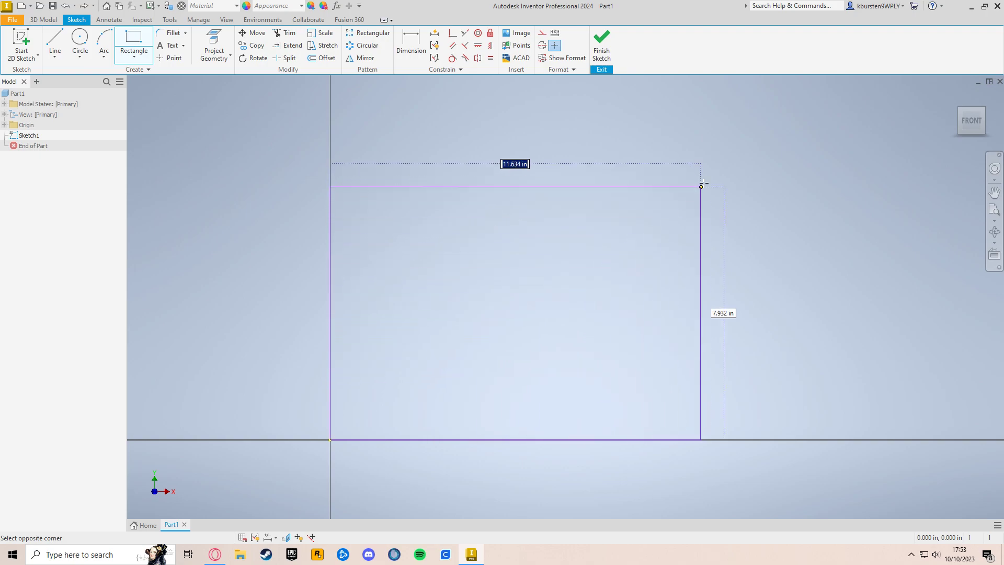
click(873, 221)
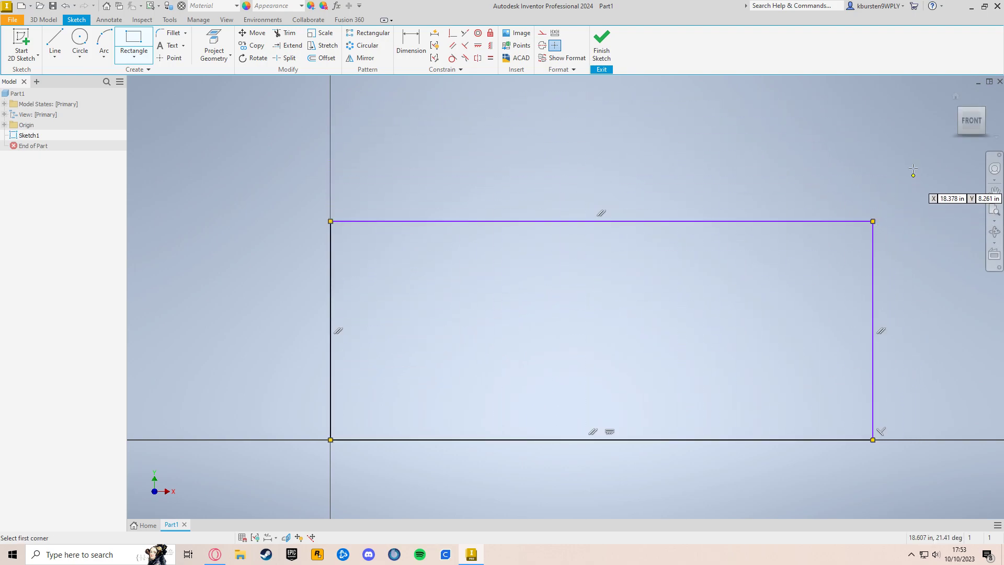
middle_drag(739, 161, 661, 179)
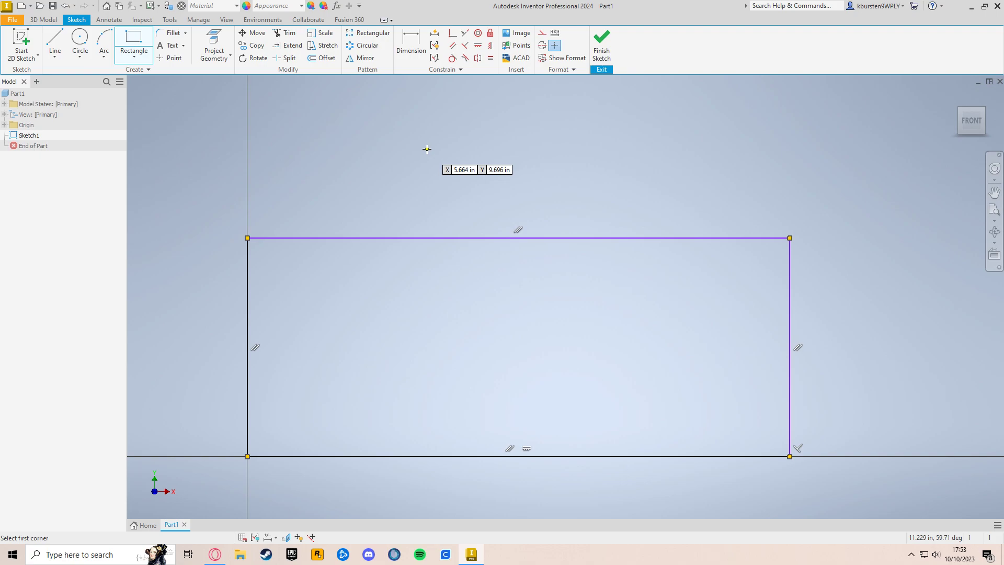
key(Escape)
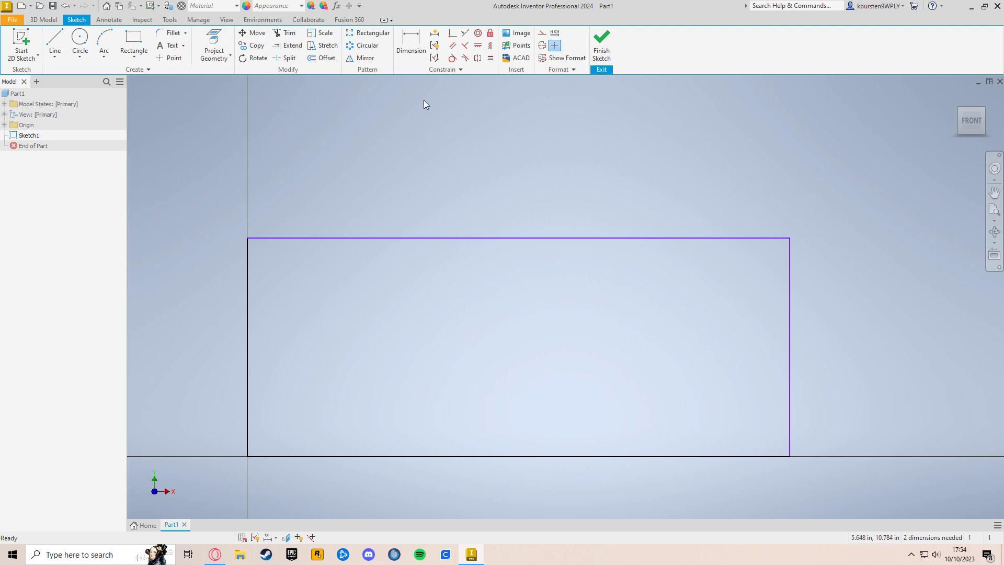
Dimension the rectangle's upper edge and set its length to 10 in.
click(423, 54)
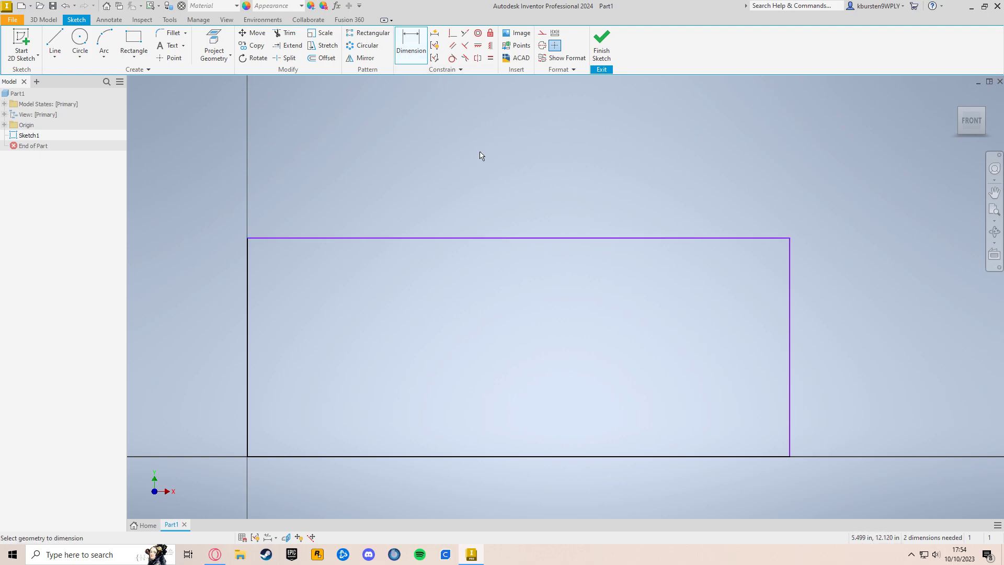
click(596, 238)
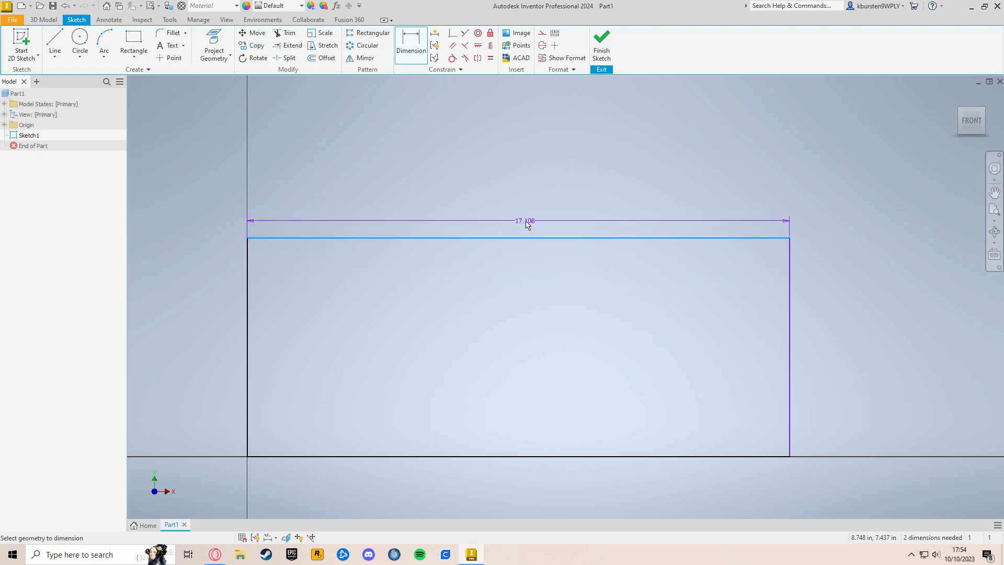
click(530, 221)
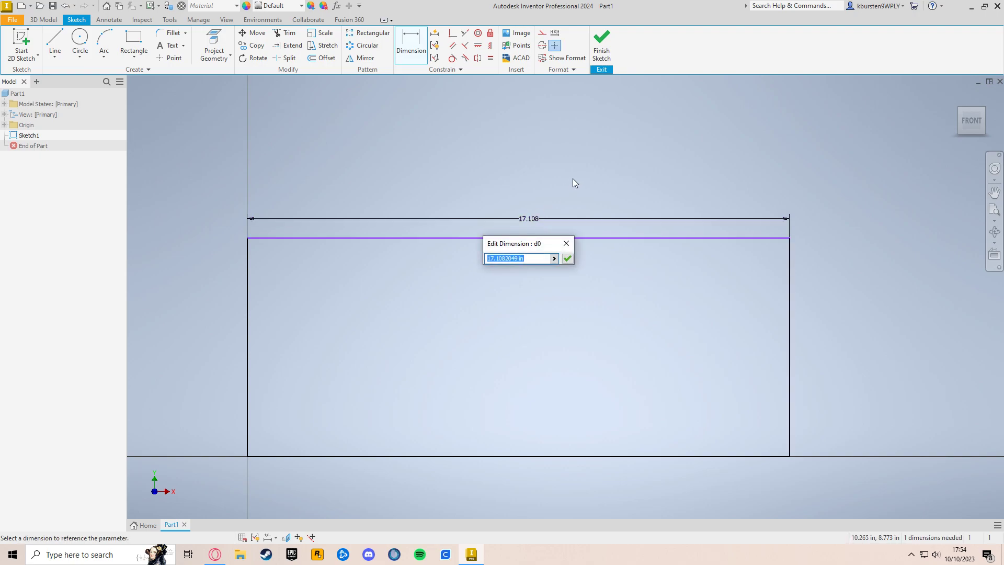
text(10)
click(567, 258)
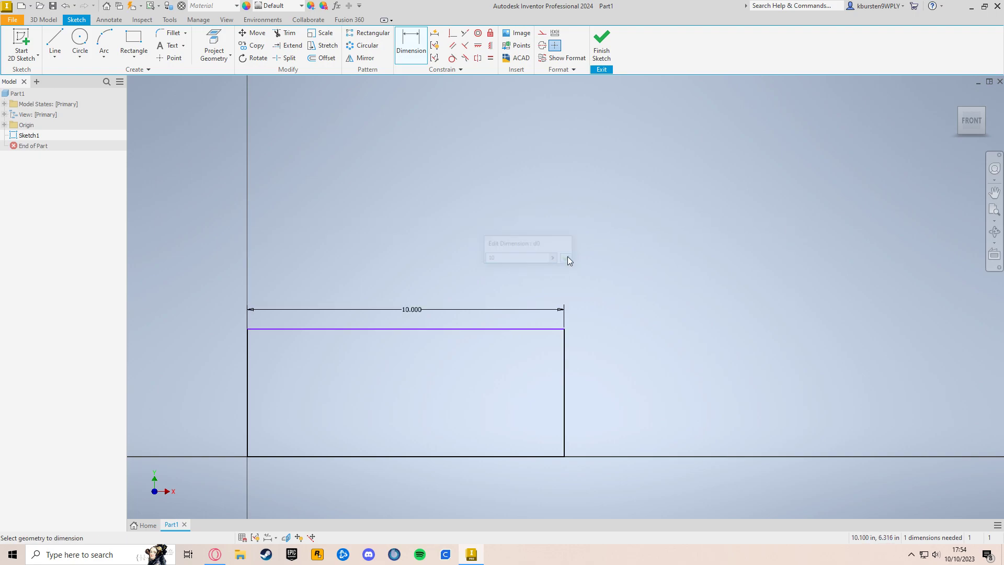
Dimension the rectangle's right vertical edge and set its height to 8 in.
middle_drag(626, 376, 641, 336)
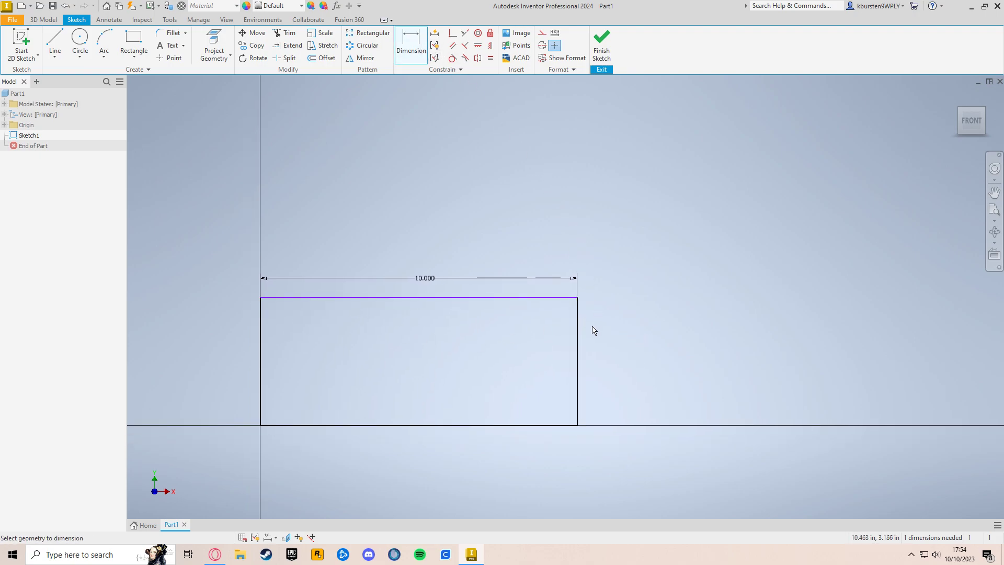
click(578, 345)
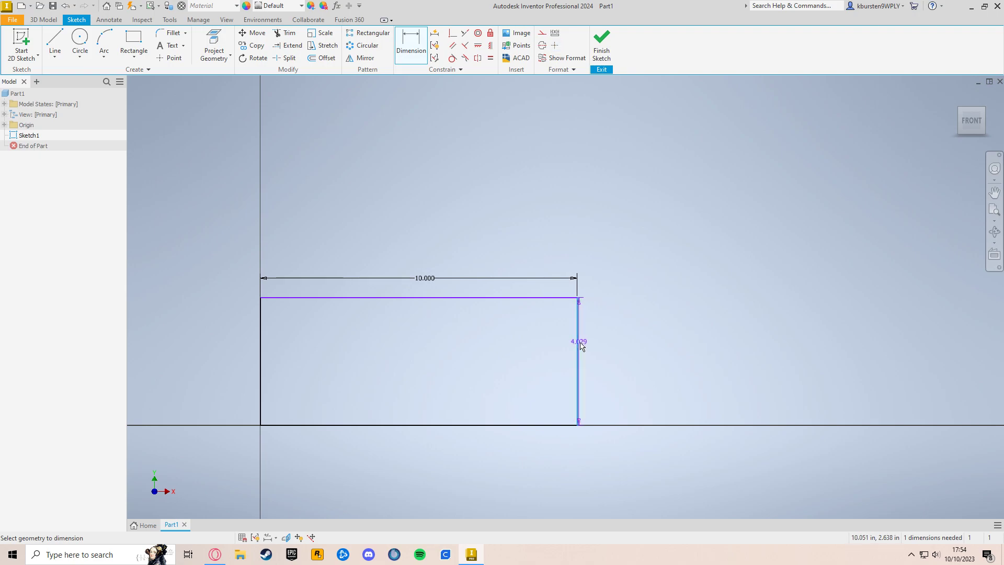
click(599, 350)
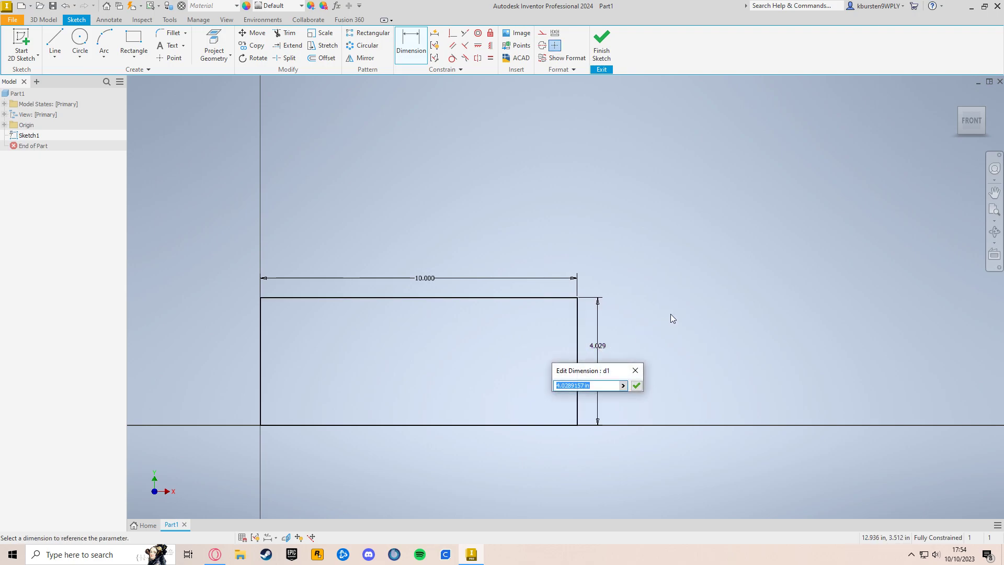
text(8)
key(Return)
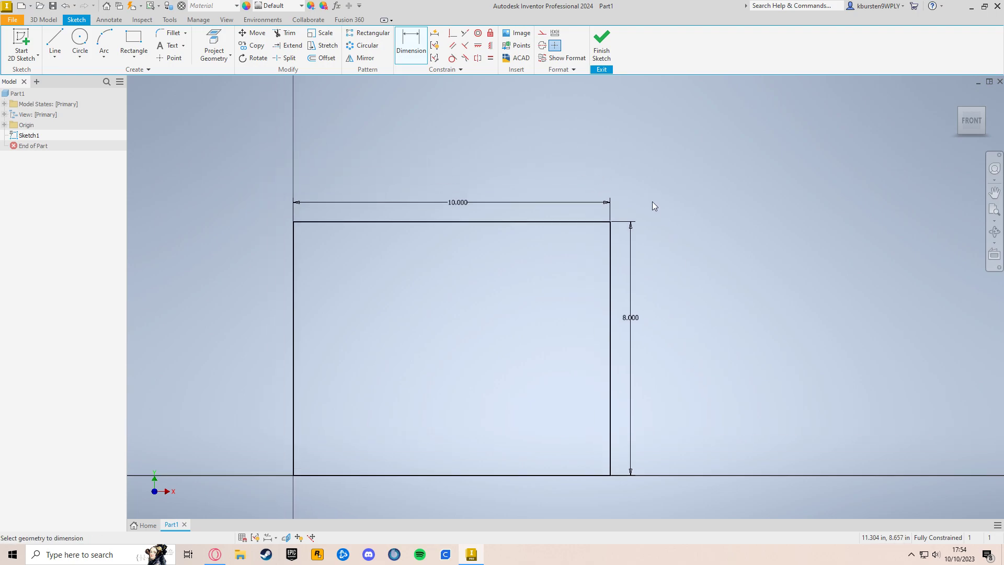
middle_drag(712, 263, 713, 253)
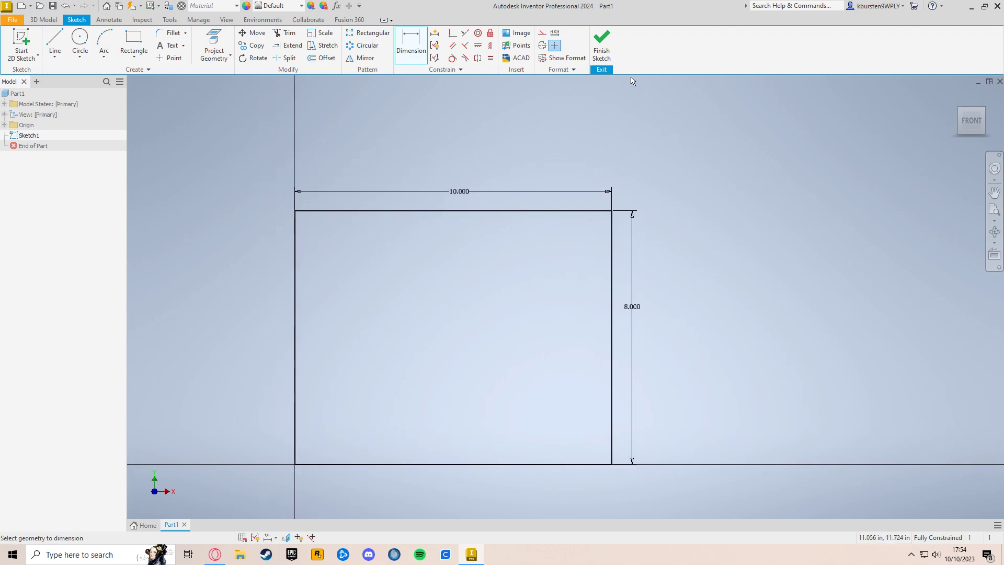
Finish the sketch, switch to the home view and begin extruding the rectangle with a distance of 10 in.
click(600, 57)
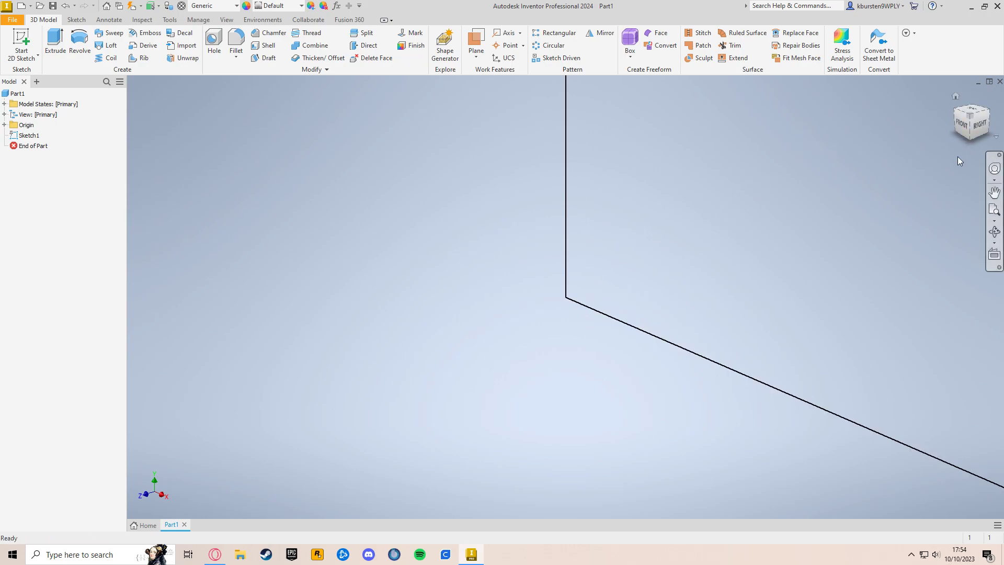
click(957, 98)
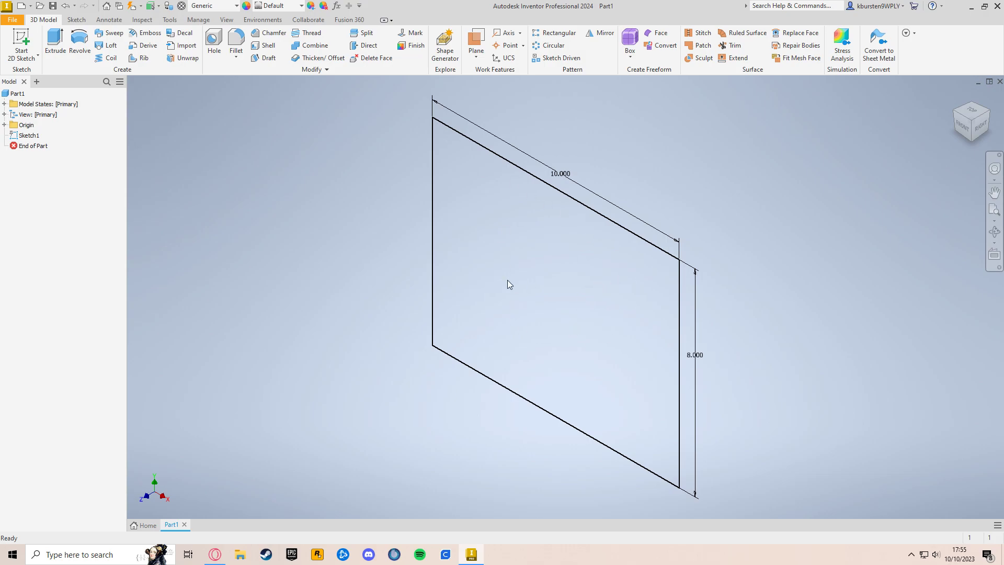
click(56, 41)
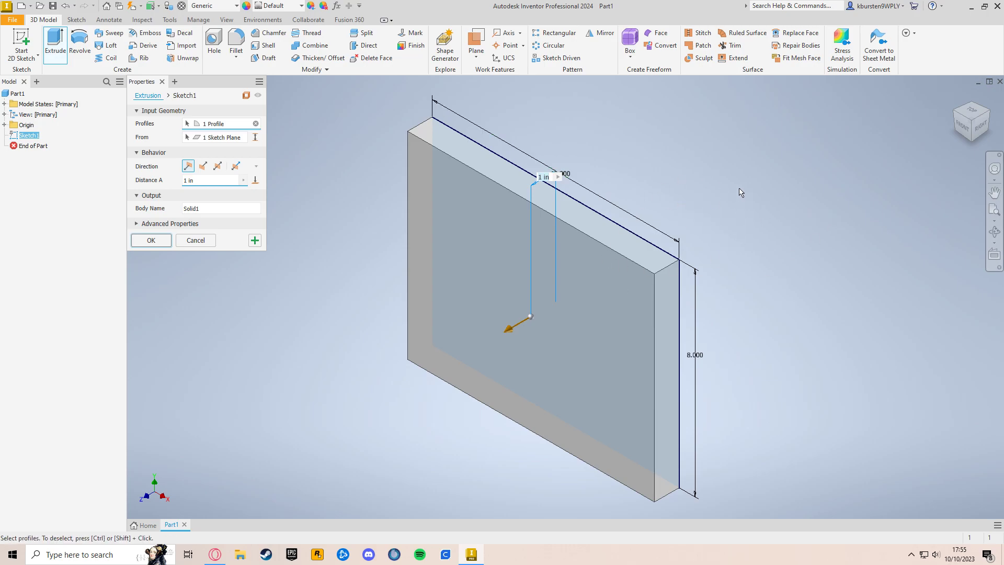
click(201, 182)
text(10)
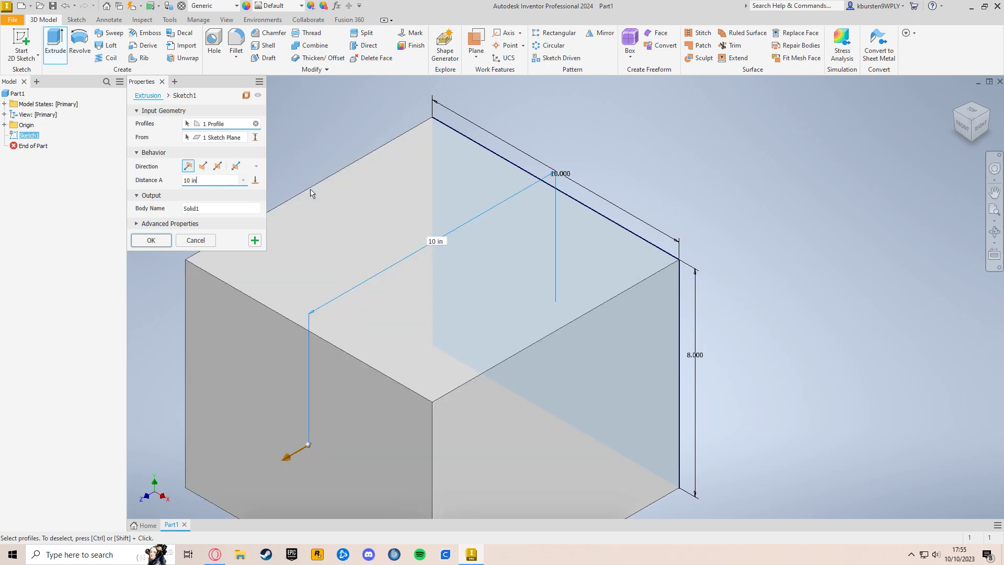
middle_drag(534, 199, 621, 170)
scroll(621, 170, down, 3)
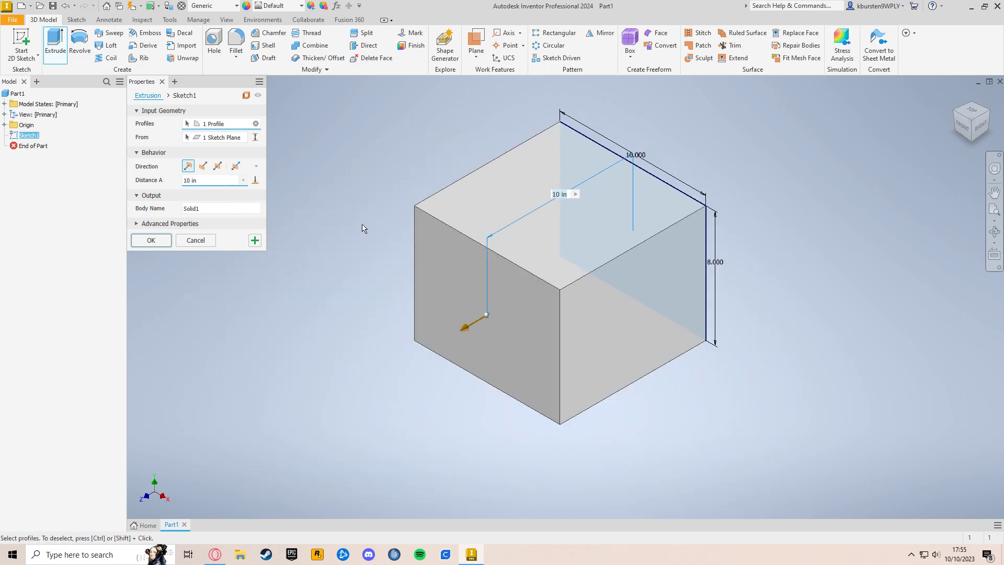
Try an extrusion distance of 10 ft and inspect the preview.
middle_drag(514, 140, 479, 174)
click(204, 180)
click(210, 182)
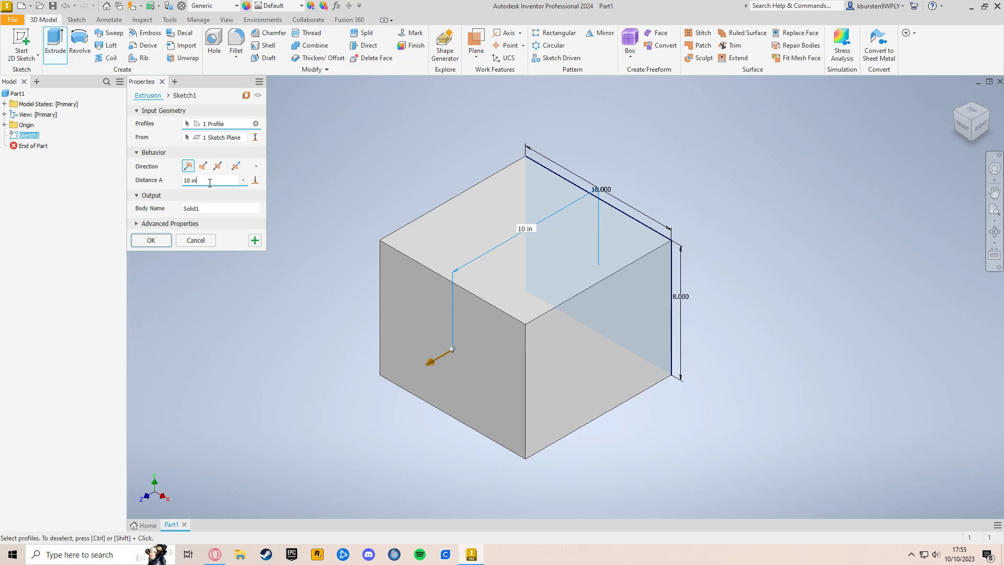
key(BackSpace)
key(BackSpace)
text(ft)
scroll(463, 252, down, 4)
scroll(575, 261, up, 4)
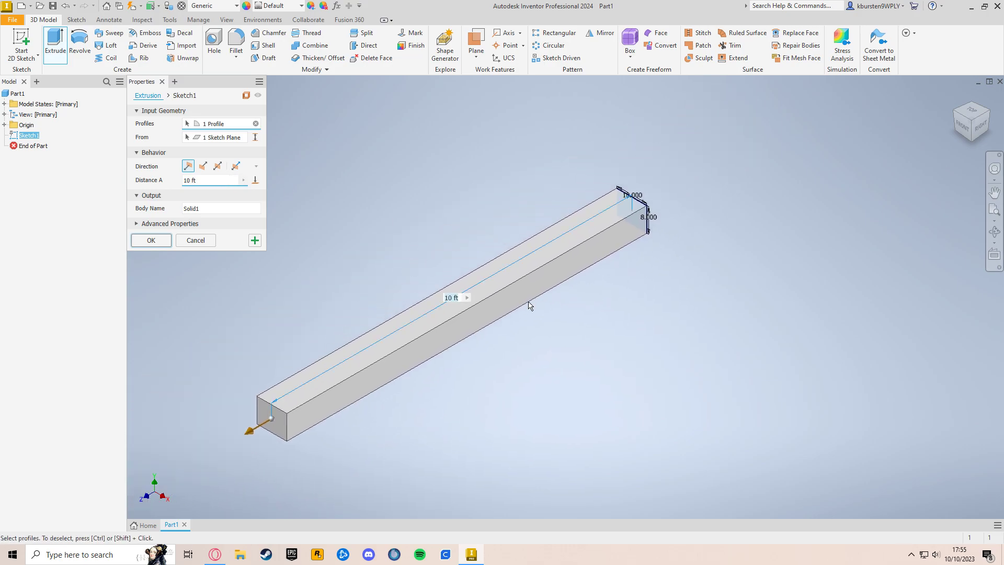
middle_drag(563, 255, 517, 285)
Try metric extrusion distances of 10 mm and 10 cm.
click(221, 178)
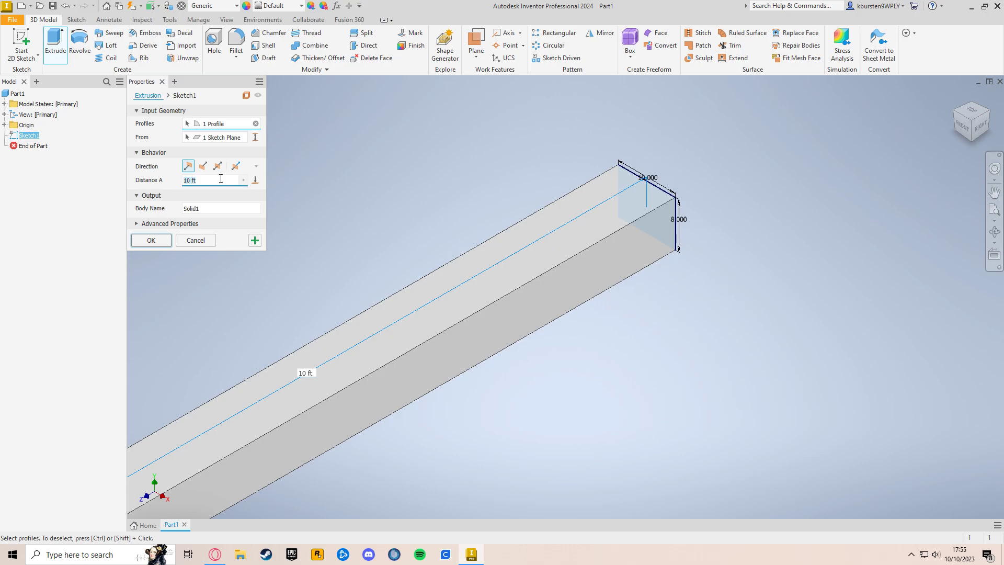
key(BackSpace)
key(BackSpace)
text(mm)
scroll(671, 191, up, 8)
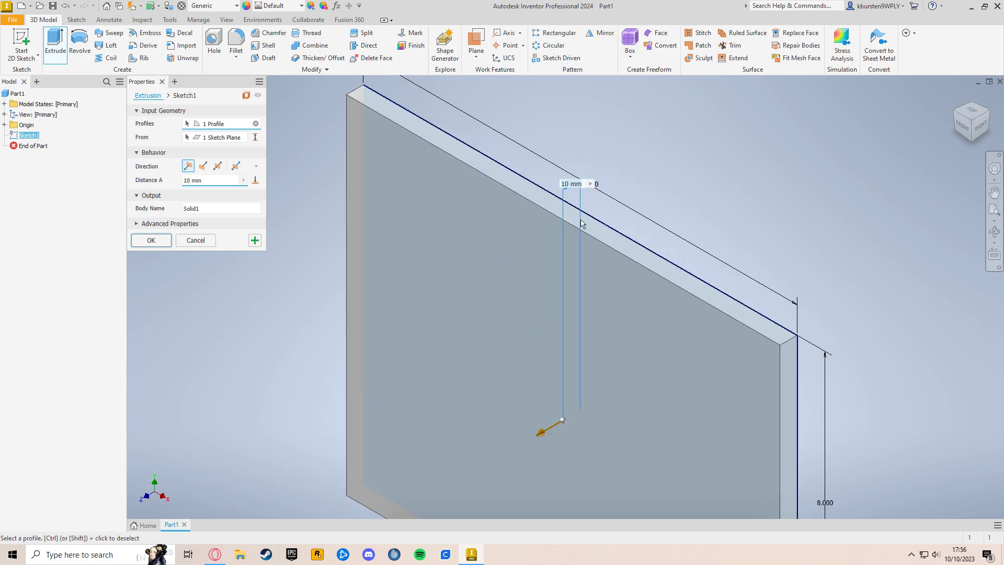
scroll(620, 233, down, 5)
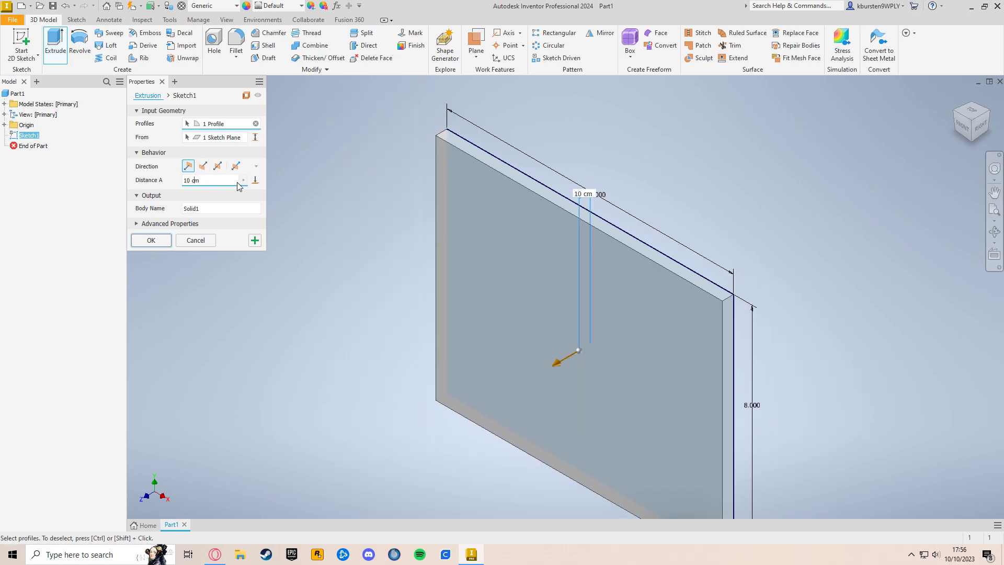
Try an extrusion distance of 10 m and inspect the preview.
click(193, 181)
key(BackSpace)
scroll(511, 286, down, 6)
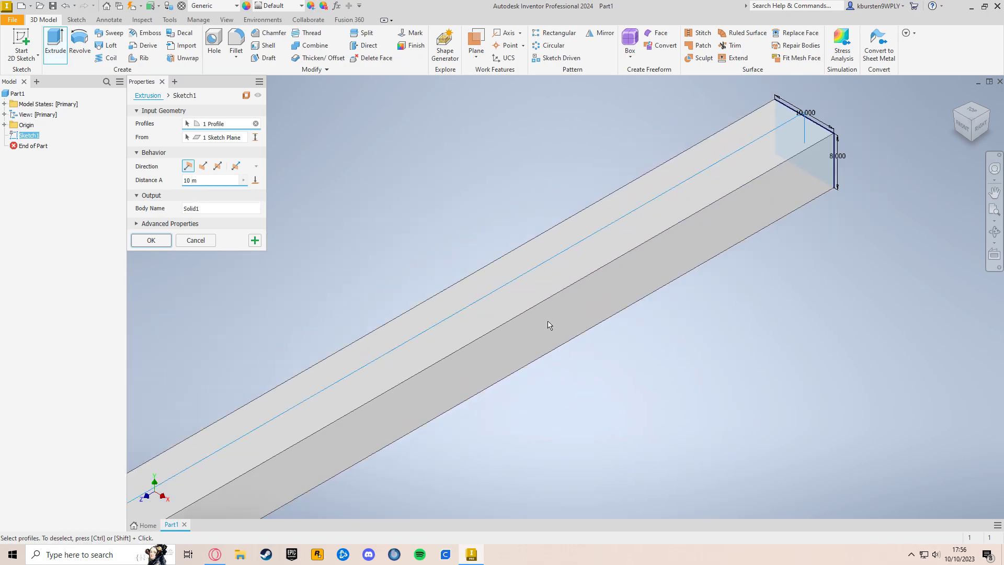
scroll(550, 323, down, 5)
Try an extrusion distance of 10 km.
click(192, 181)
key(Right)
text(k)
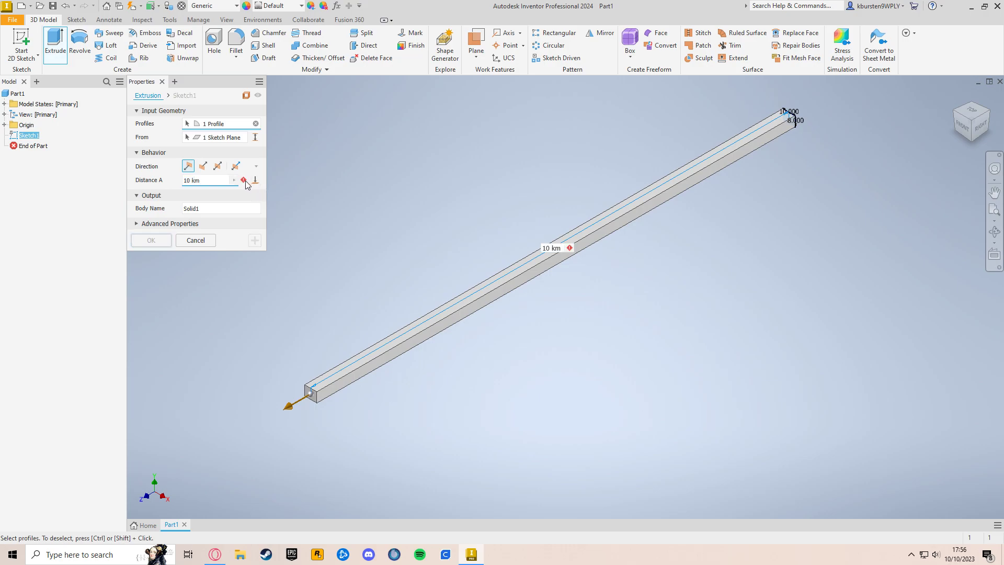
mouse_move(246, 184)
Try an extrusion distance of 6 km and inspect the full length of the preview.
key(BackSpace)
key(BackSpace)
text(6)
scroll(504, 377, up, 9)
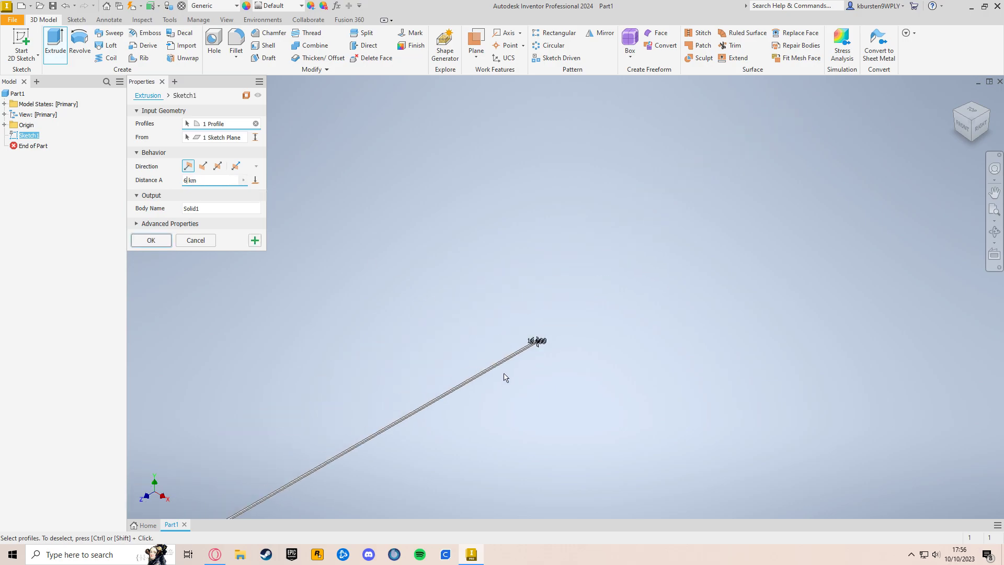
middle_drag(492, 454, 726, 128)
scroll(512, 413, up, 3)
middle_drag(410, 430, 637, 220)
scroll(568, 321, up, 3)
mouse_move(510, 365)
middle_down()
mouse_move(524, 358)
mouse_move(510, 381)
middle_up()
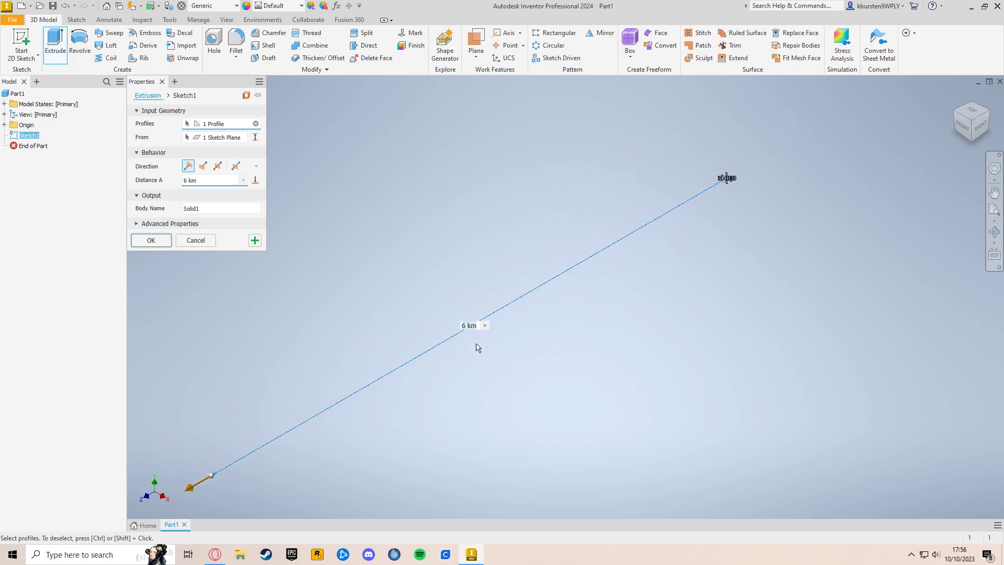
Try an extrusion distance of 6 mi and inspect the preview from end to end.
click(192, 180)
click(203, 180)
key(BackSpace)
key(BackSpace)
text(mi)
scroll(518, 298, down, 3)
middle_drag(497, 319, 684, 174)
middle_drag(598, 289, 466, 356)
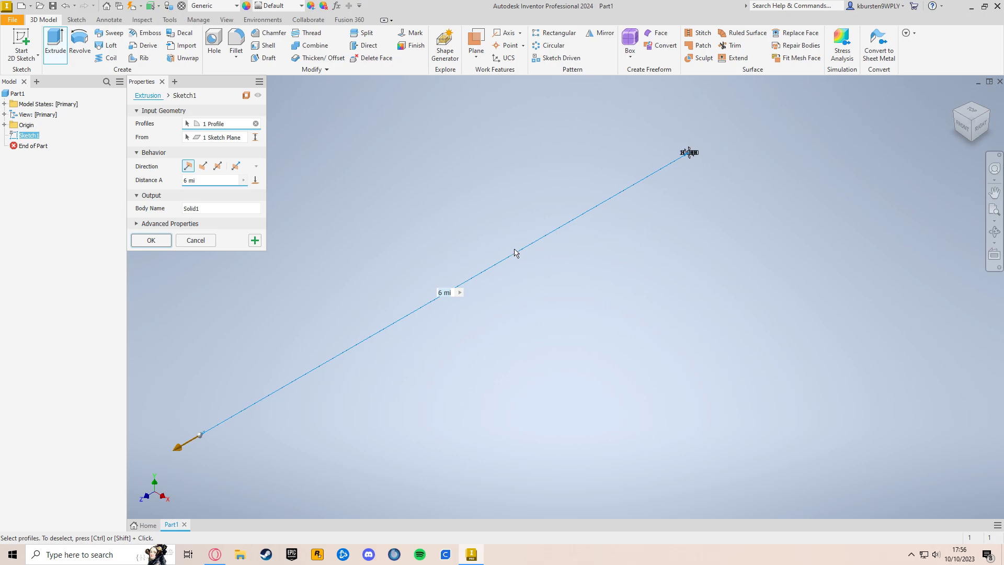
scroll(698, 146, up, 5)
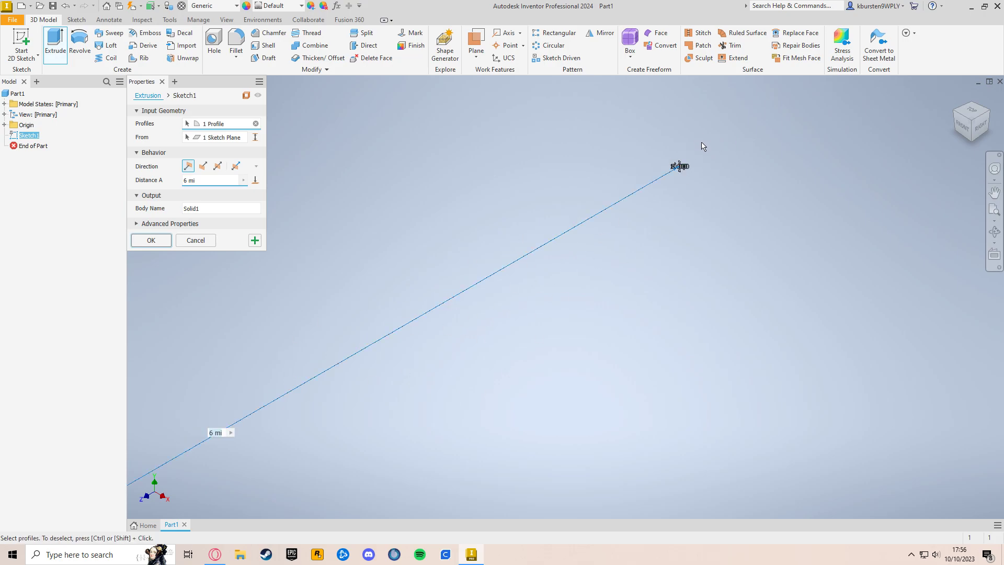
scroll(521, 251, up, 8)
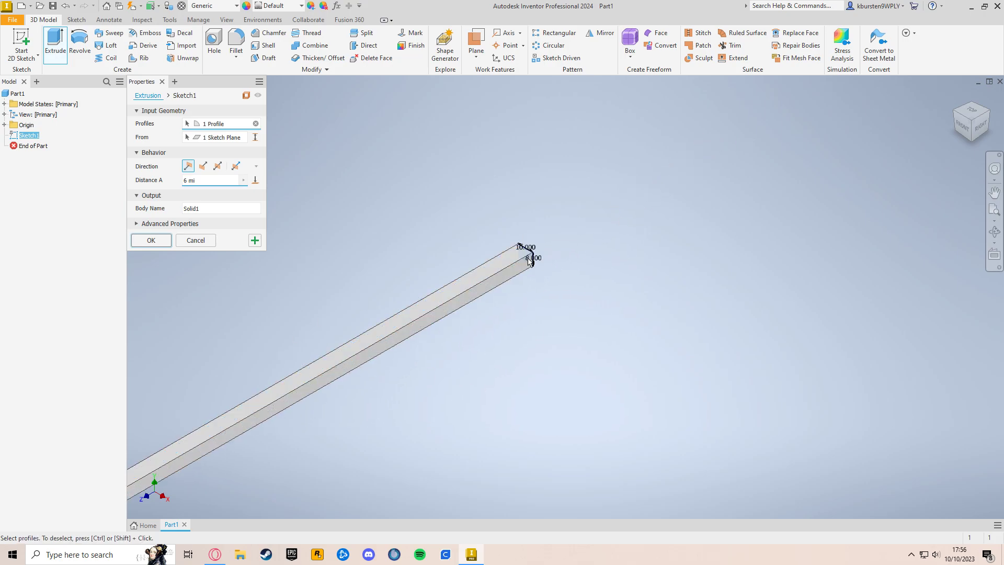
Set the extrusion distance to 10 in and create the solid block.
click(200, 181)
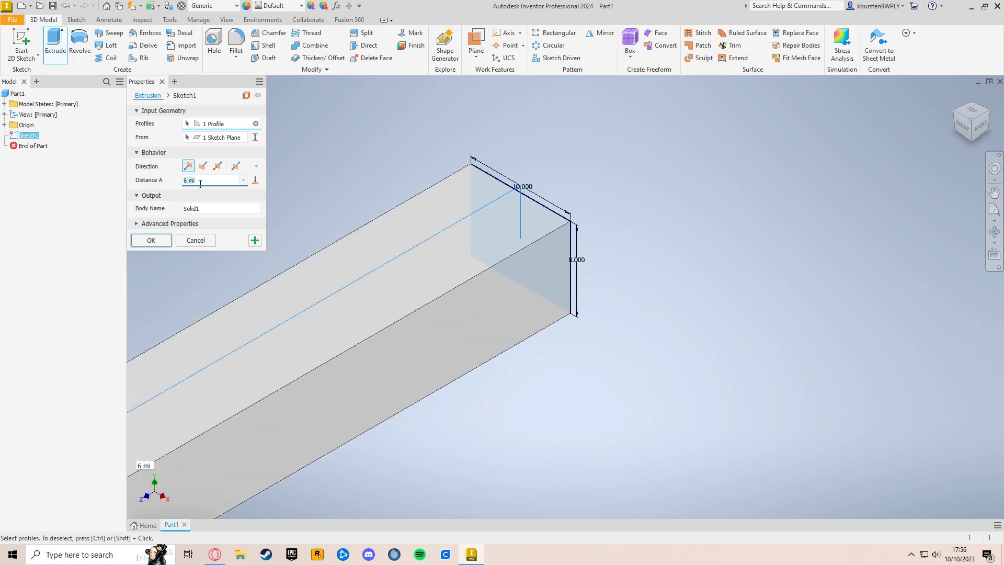
text(10)
scroll(469, 253, up, 3)
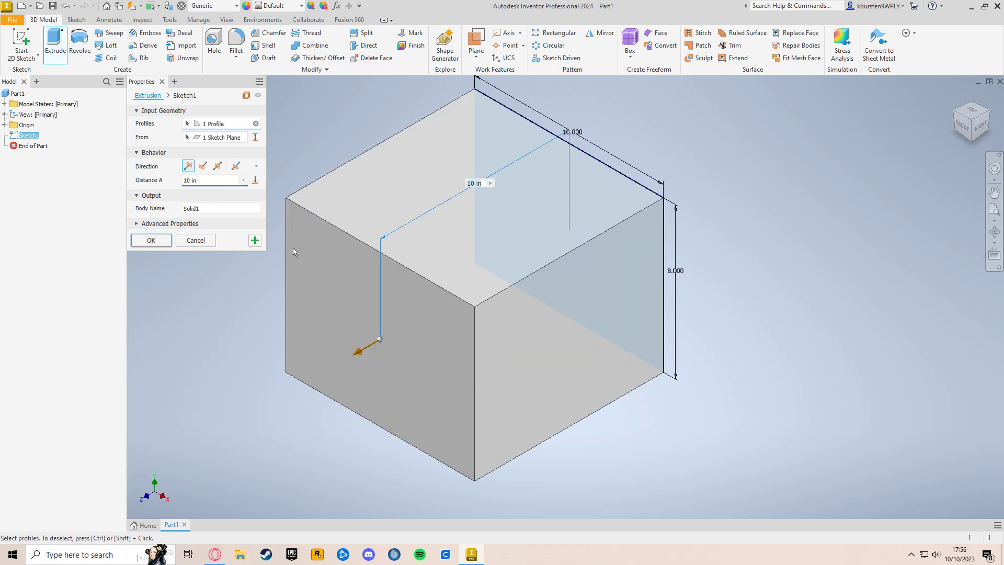
click(153, 245)
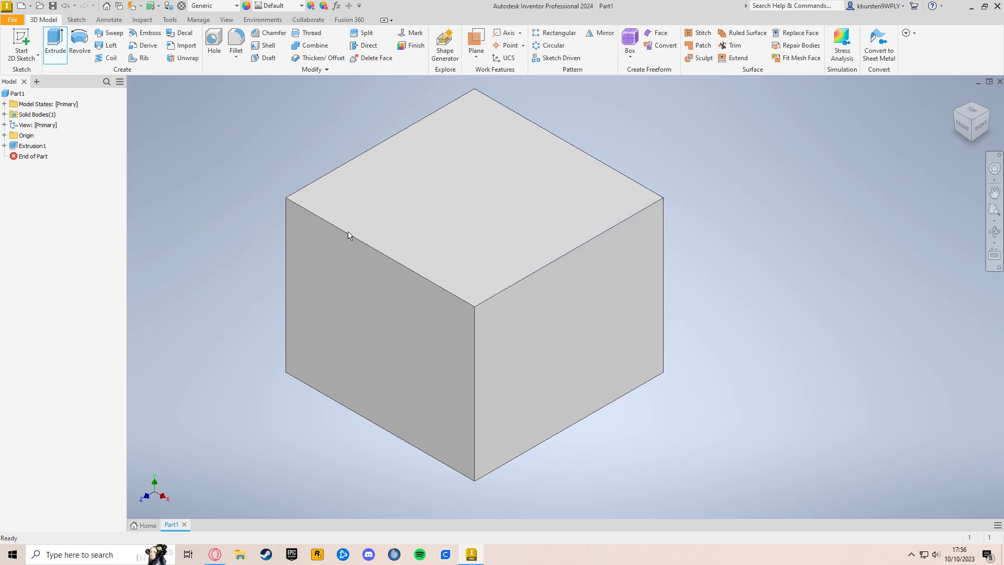
Start a new 2D sketch on the block's top face from the home view.
click(974, 123)
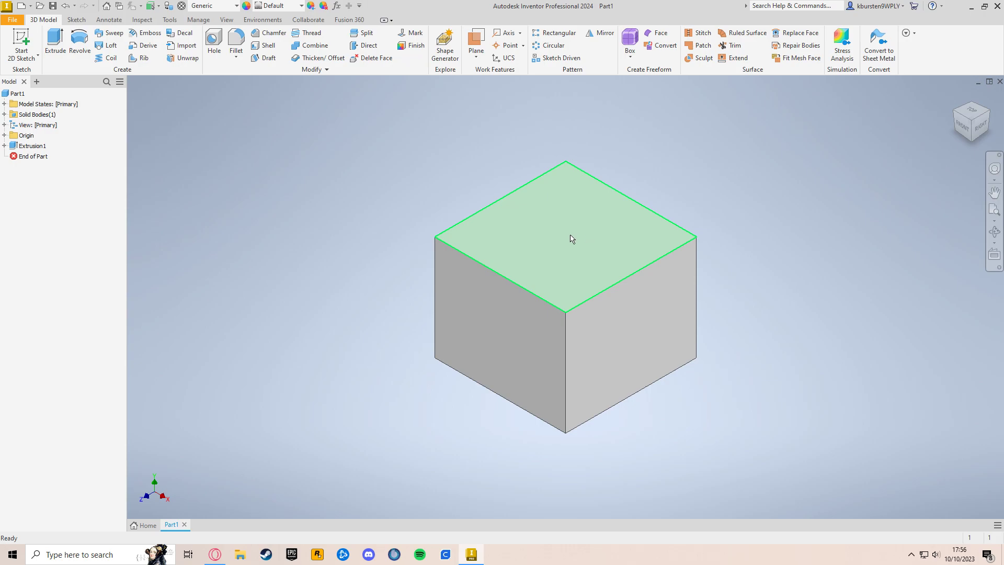
click(572, 239)
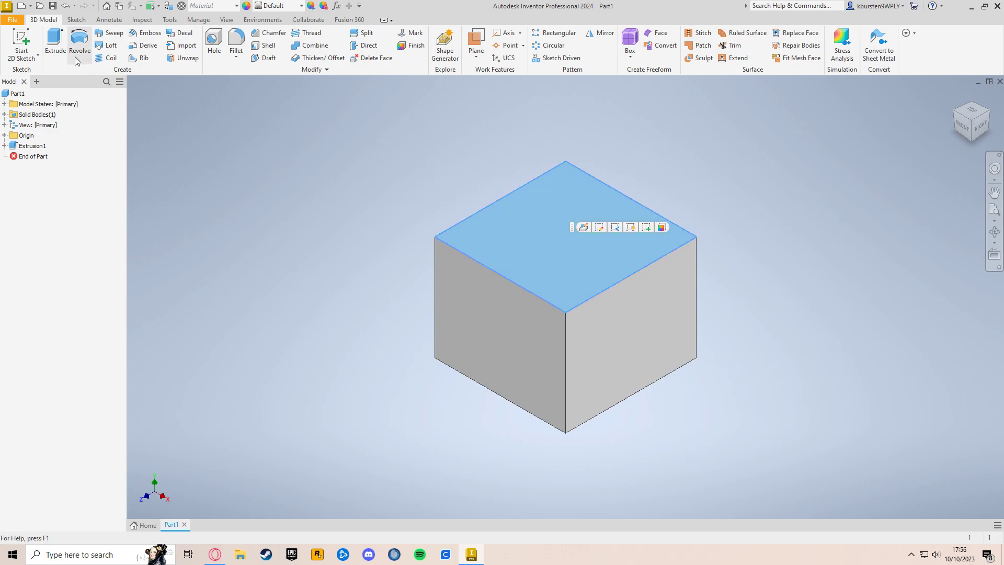
click(22, 38)
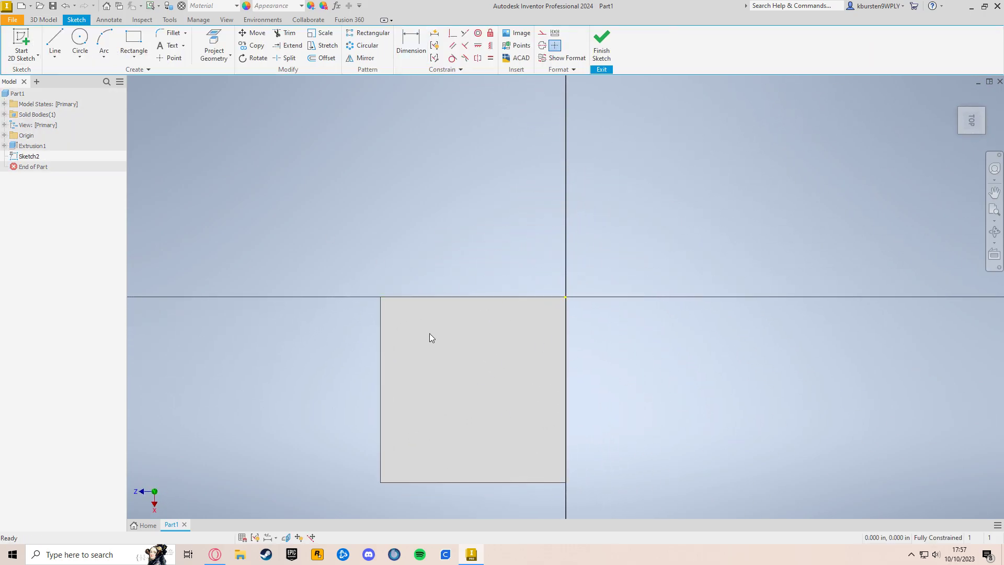
Sketch rectangles in the two upper corners of the block's top face and one against the middle of its upper edge.
middle_drag(476, 387, 517, 324)
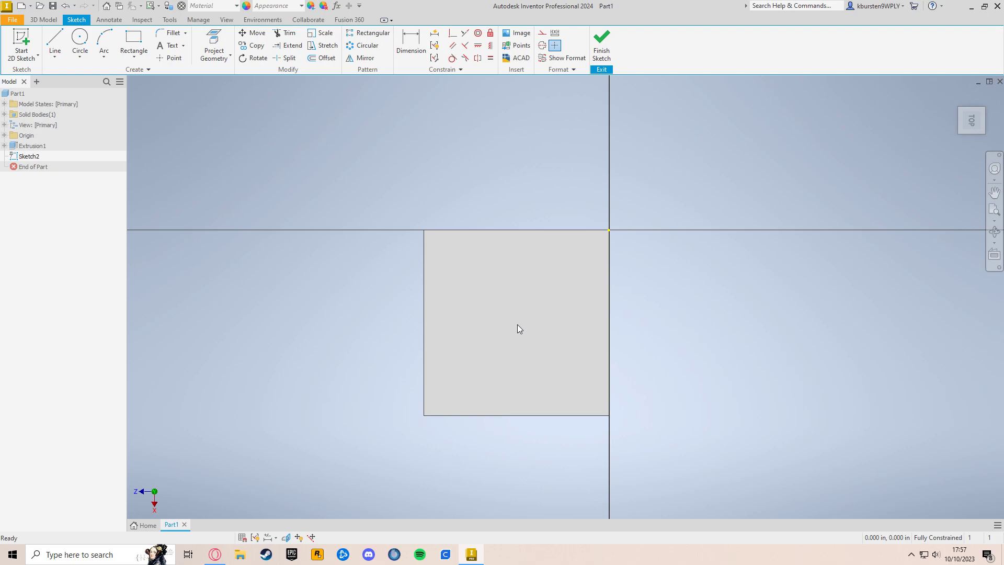
middle_drag(648, 305, 656, 286)
scroll(554, 280, up, 3)
scroll(558, 303, down, 3)
scroll(557, 299, up, 3)
scroll(557, 311, down, 3)
middle_drag(556, 306, 557, 300)
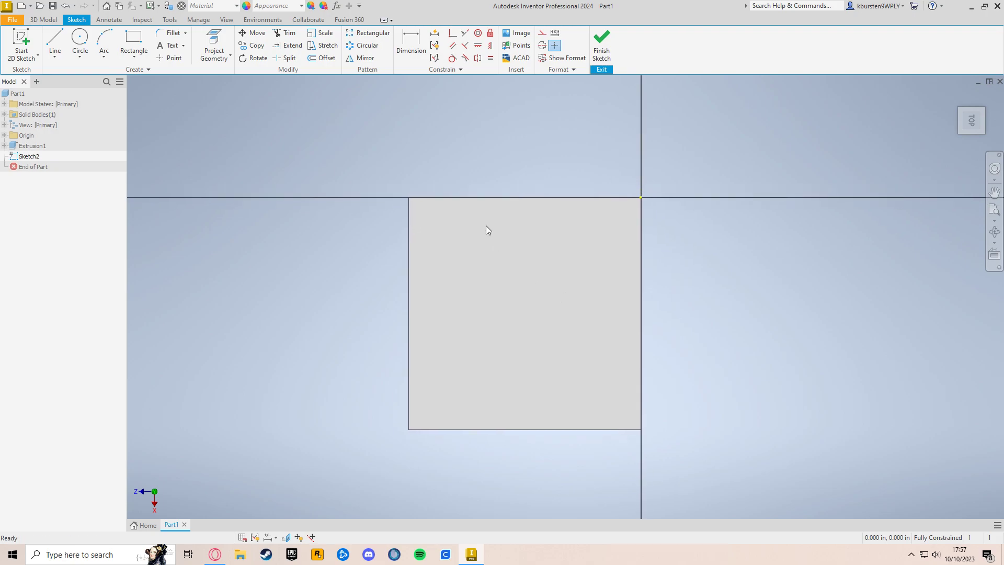
click(140, 41)
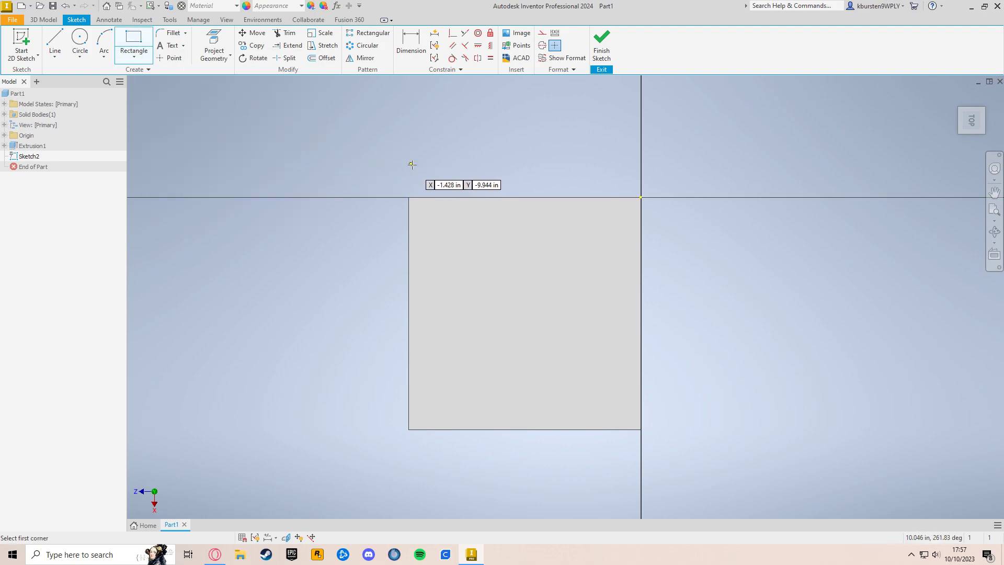
click(409, 197)
click(442, 234)
click(486, 198)
click(548, 219)
click(641, 197)
click(604, 238)
Sketch rectangles in the top face's two lower corners and against the middles of its right, lower and left edges.
click(641, 430)
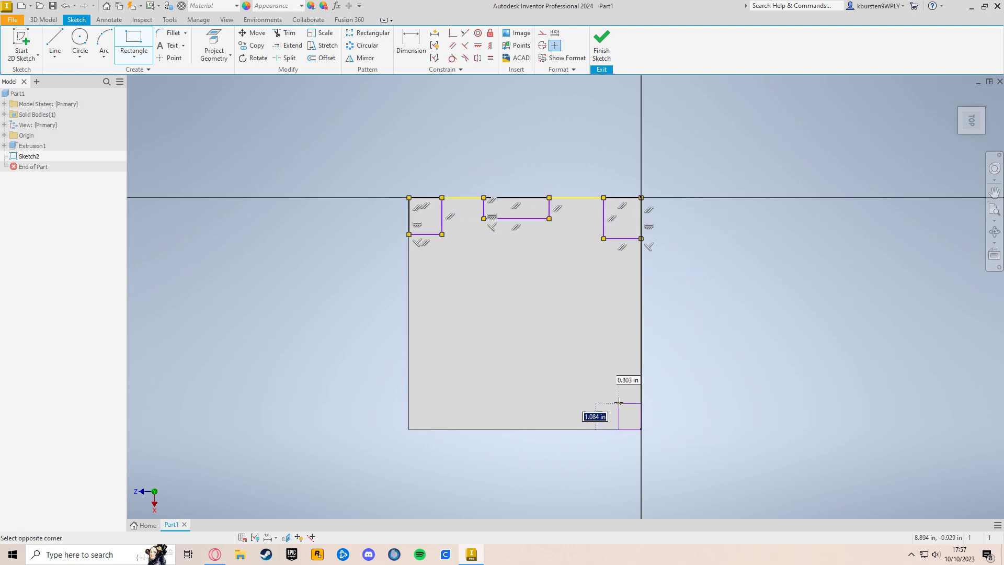
click(604, 391)
click(641, 288)
click(613, 336)
click(484, 430)
click(554, 411)
click(409, 430)
click(449, 392)
click(409, 294)
click(434, 347)
Dimension the upper-left corner rectangle as a 2 in by 2 in square.
scroll(664, 337, up, 3)
scroll(593, 314, down, 2)
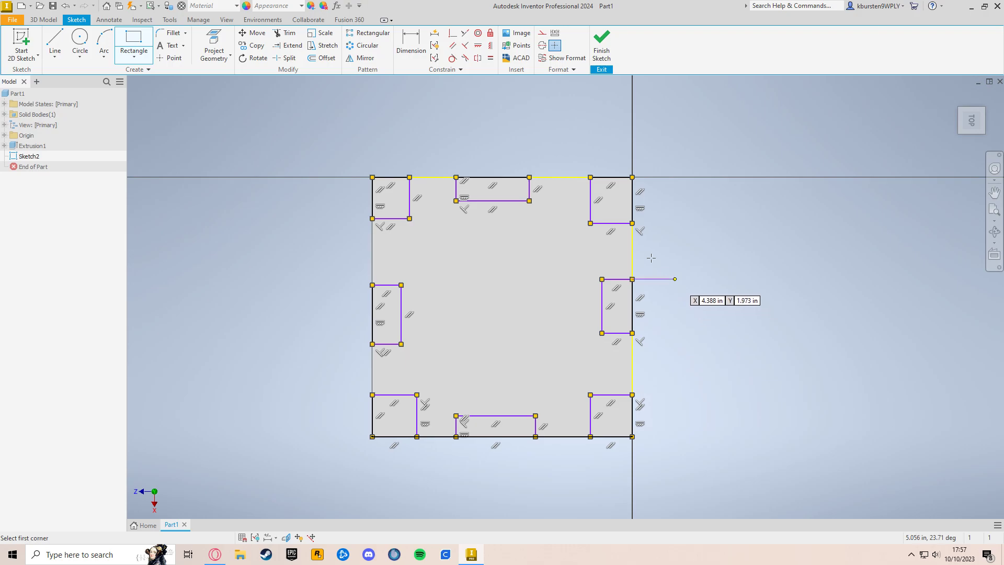
click(411, 48)
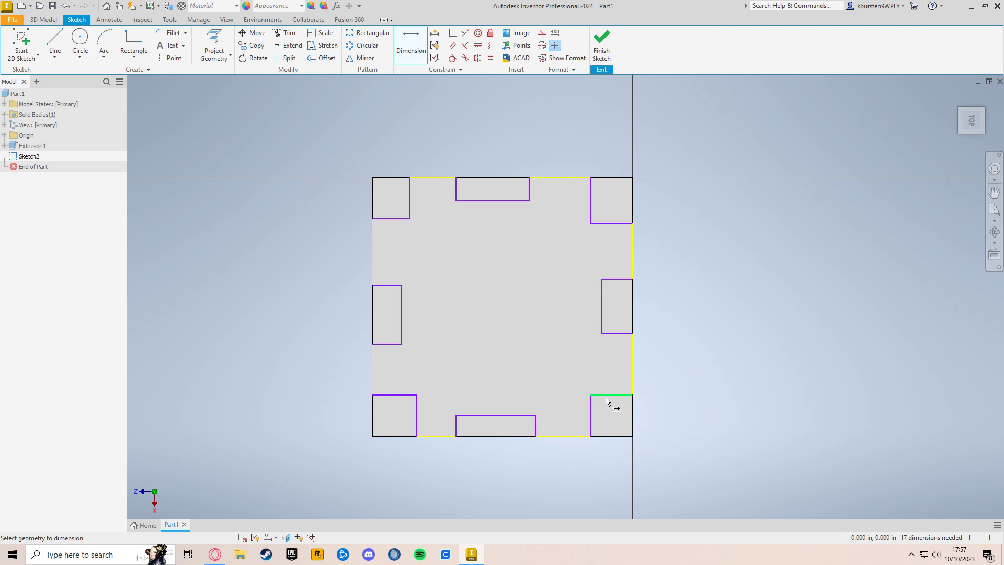
click(410, 201)
click(424, 206)
text(2)
key(Return)
click(384, 230)
click(396, 243)
text(2)
key(Return)
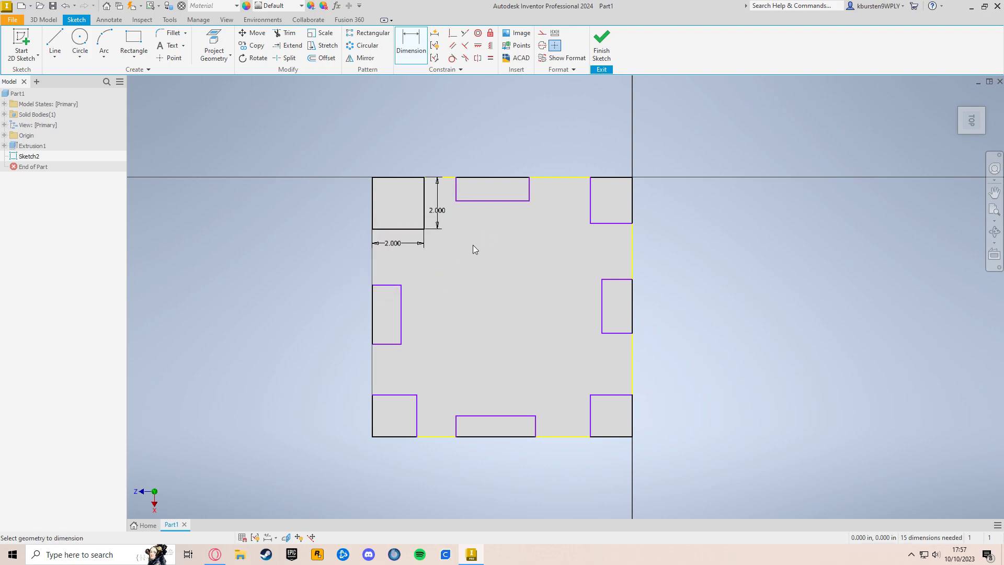
Dimension the upper-right corner rectangle as a 2 in by 2 in square.
click(590, 217)
click(575, 215)
text(2)
key(Return)
click(602, 230)
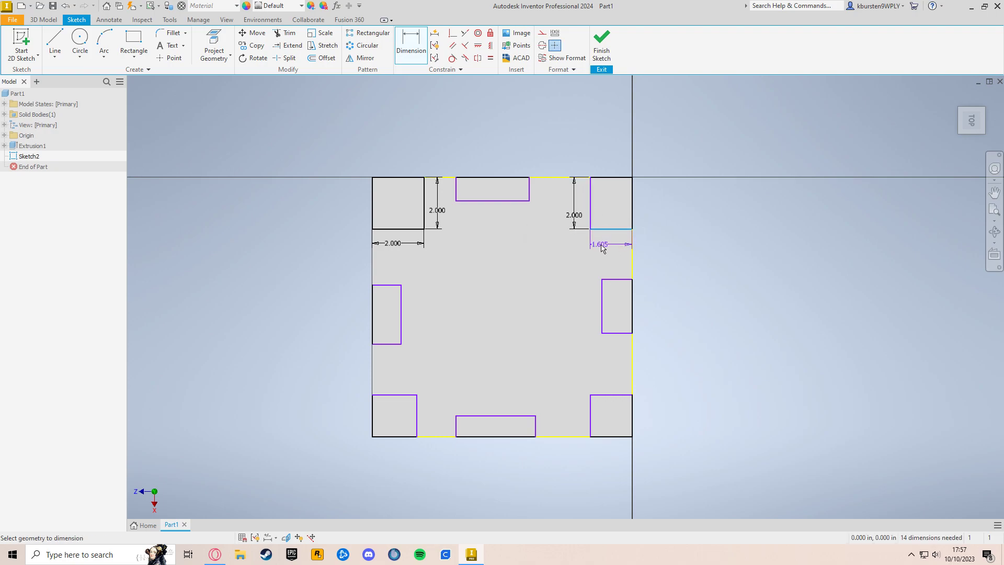
click(603, 245)
text(2)
key(Return)
Try to add a width dimension to the lower-right corner rectangle.
click(601, 395)
click(597, 381)
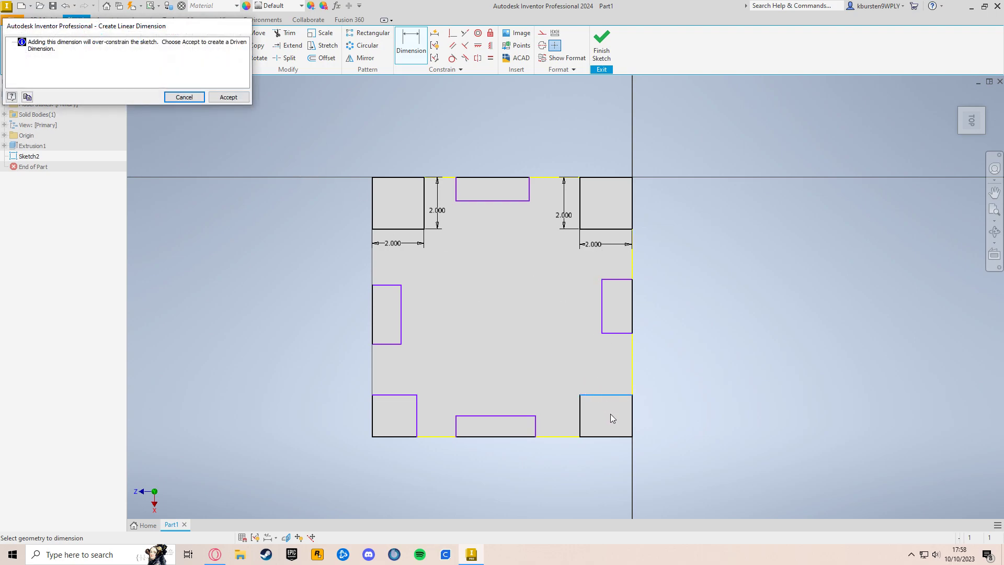
click(183, 97)
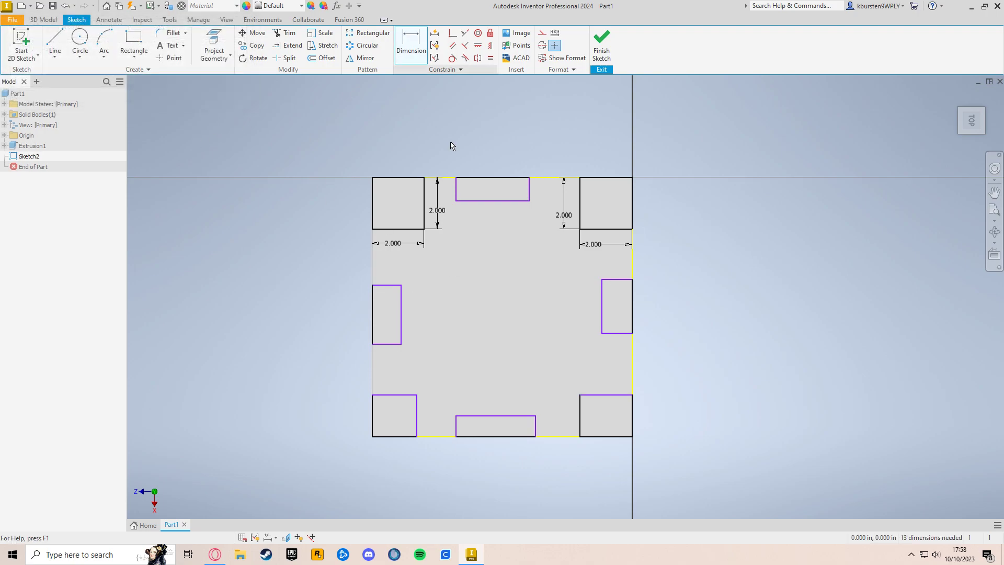
click(598, 399)
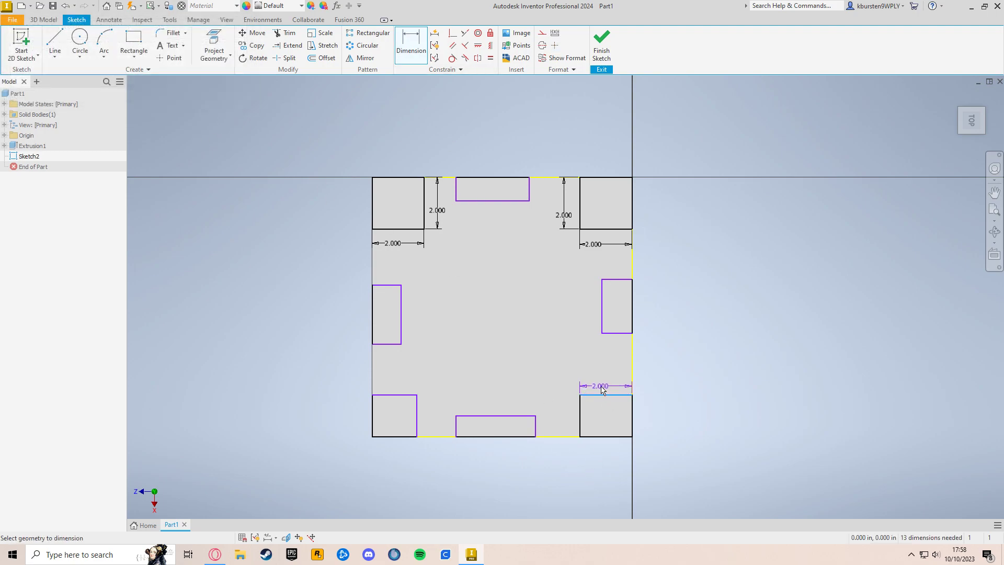
click(600, 389)
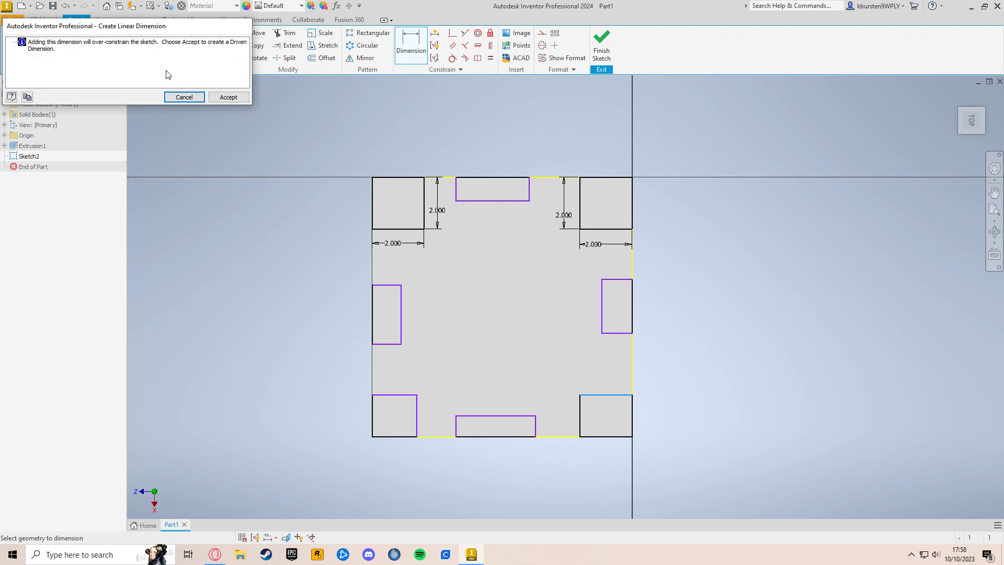
click(195, 97)
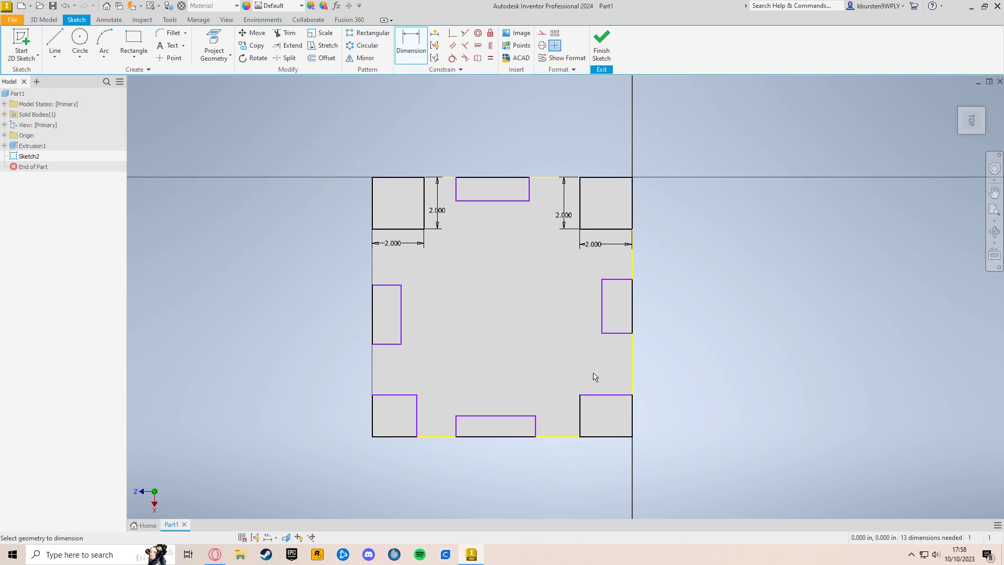
Dimension the lower-right corner rectangle's height and the lower-left corner rectangle's width, both at 2 in.
click(581, 411)
click(569, 411)
text(2)
key(Return)
click(396, 385)
click(395, 378)
text(2)
key(Return)
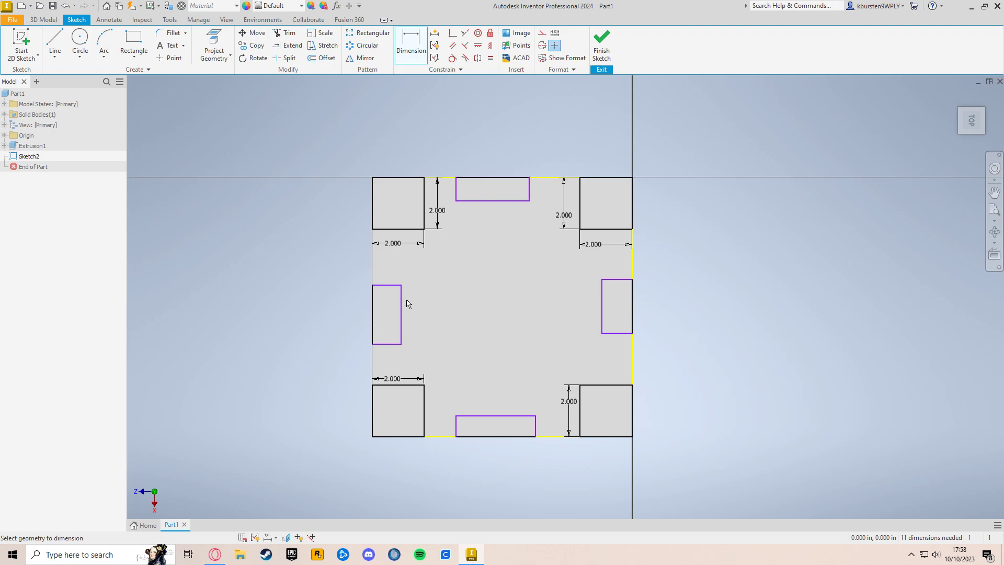
Set the vertical lengths of the rectangles on the left and right edges to 2 in each.
click(401, 330)
click(425, 320)
text(2)
key(Return)
click(601, 313)
click(584, 318)
text(2)
key(Return)
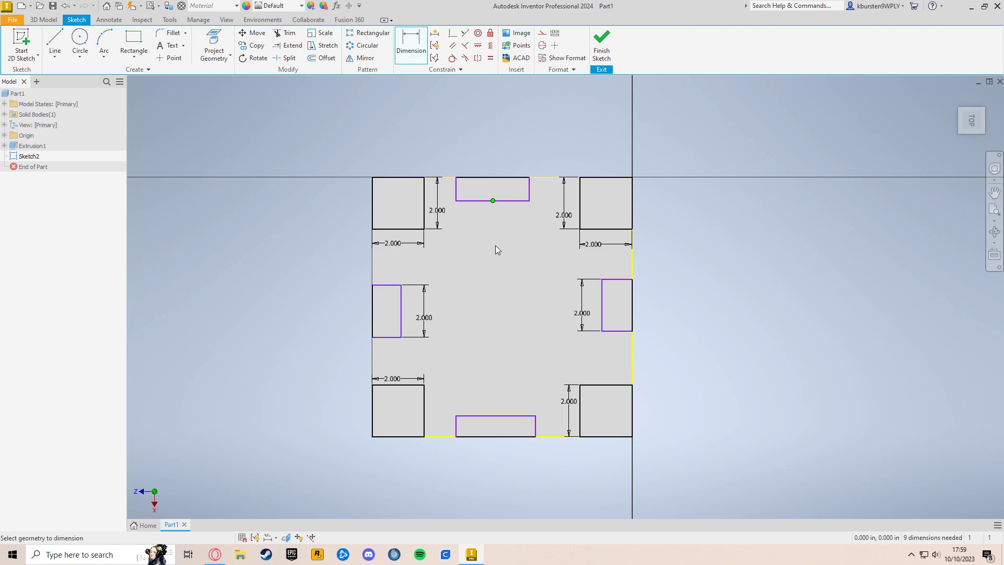
key(Escape)
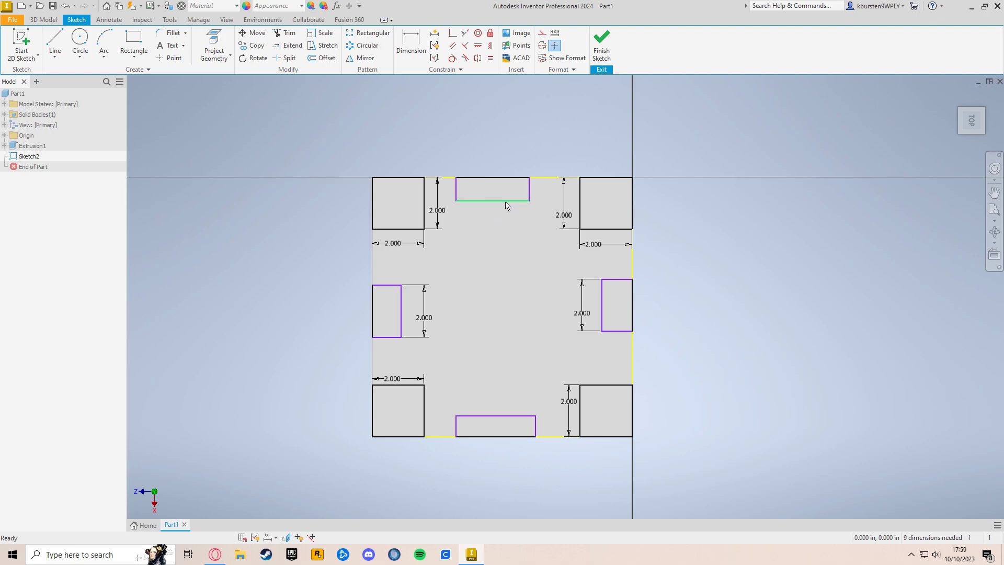
Set the horizontal lengths of the rectangles at the middle of the upper and lower edges to 2 in each.
click(411, 43)
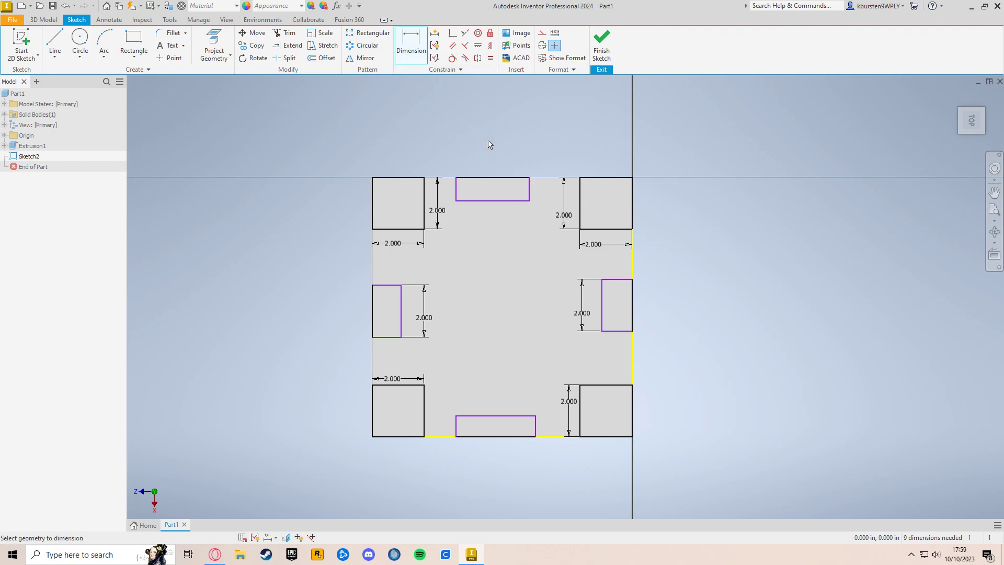
click(507, 201)
click(510, 216)
text(2.8171068)
key(Return)
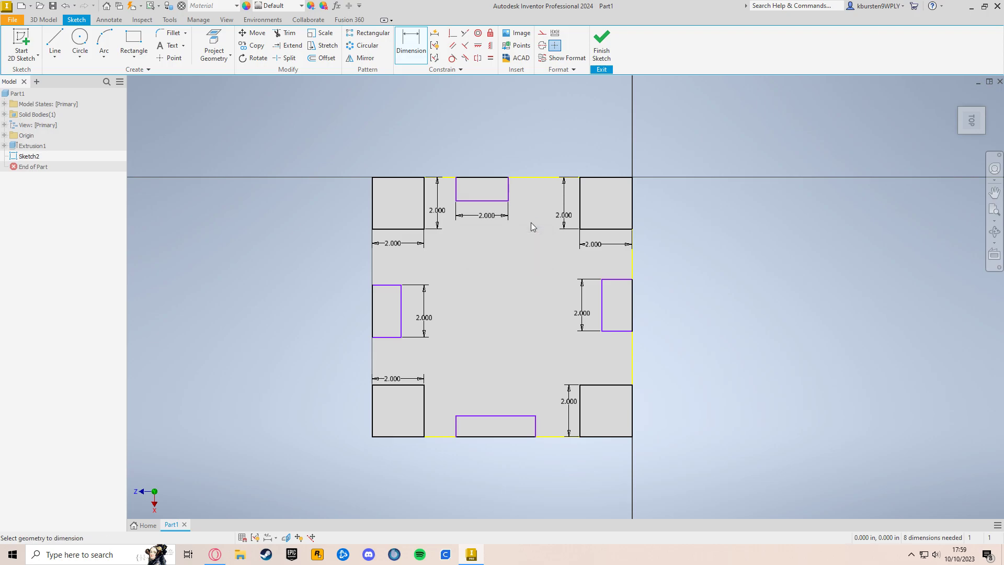
click(520, 416)
click(514, 401)
text(2)
key(Return)
Dimension the depths of the right-edge and lower-edge rectangles at 0.5 in each.
click(611, 331)
click(615, 349)
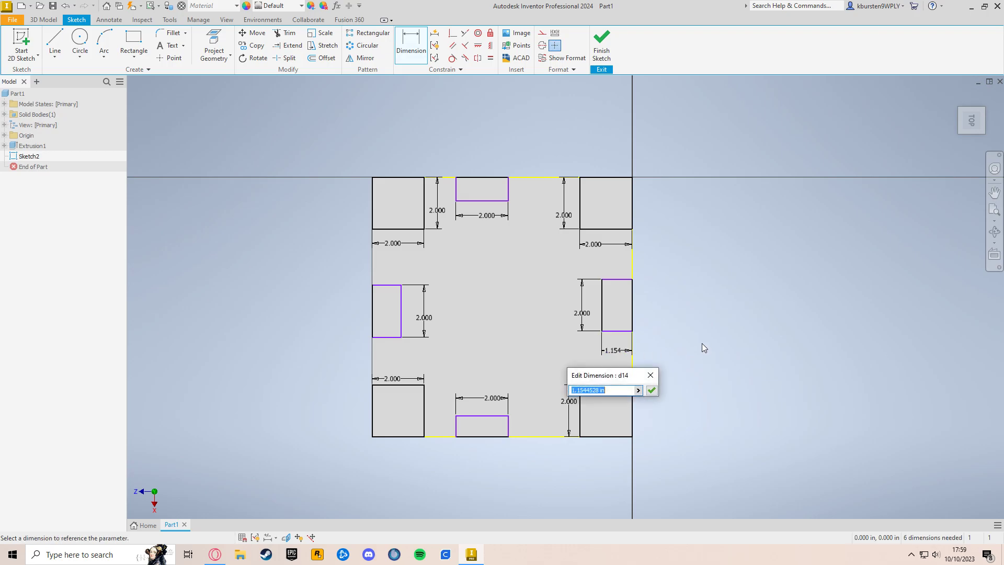
text(0,5)
key(Return)
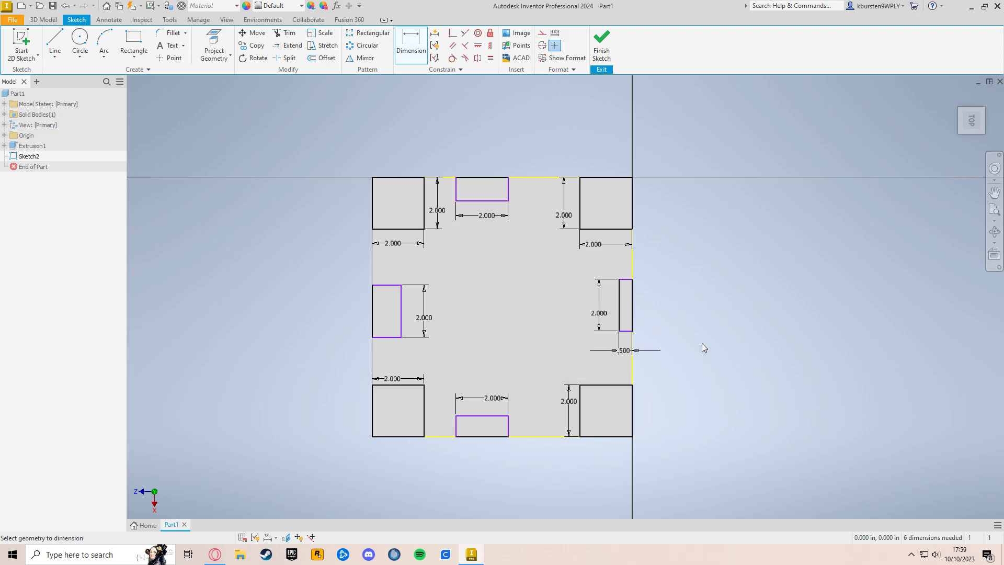
click(508, 432)
click(537, 427)
text(0,5)
key(Return)
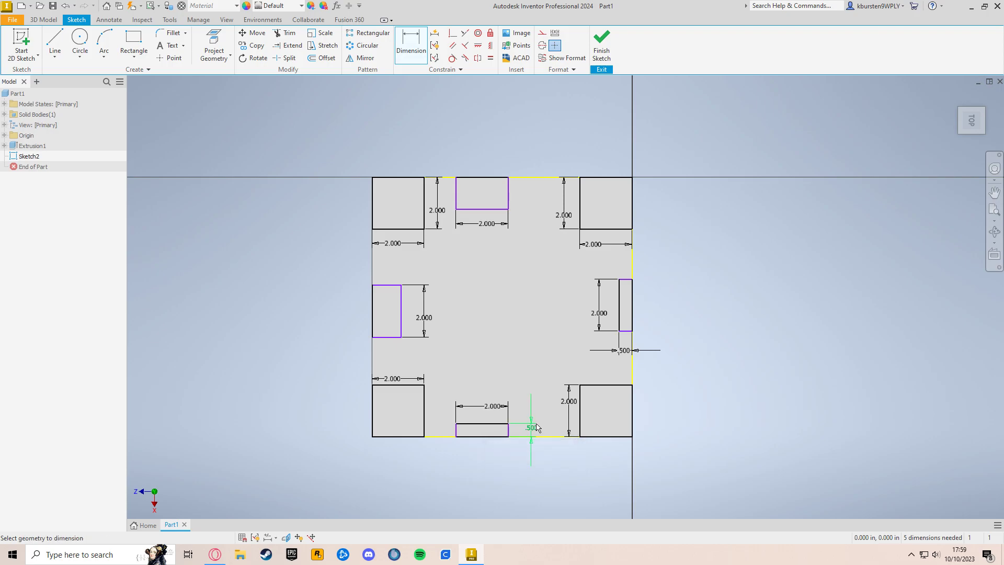
Dimension the depths of the left-edge and upper-edge rectangles at 0.5 in each.
click(379, 340)
click(385, 351)
text(0)
key(Return)
click(508, 193)
click(540, 204)
text(0)
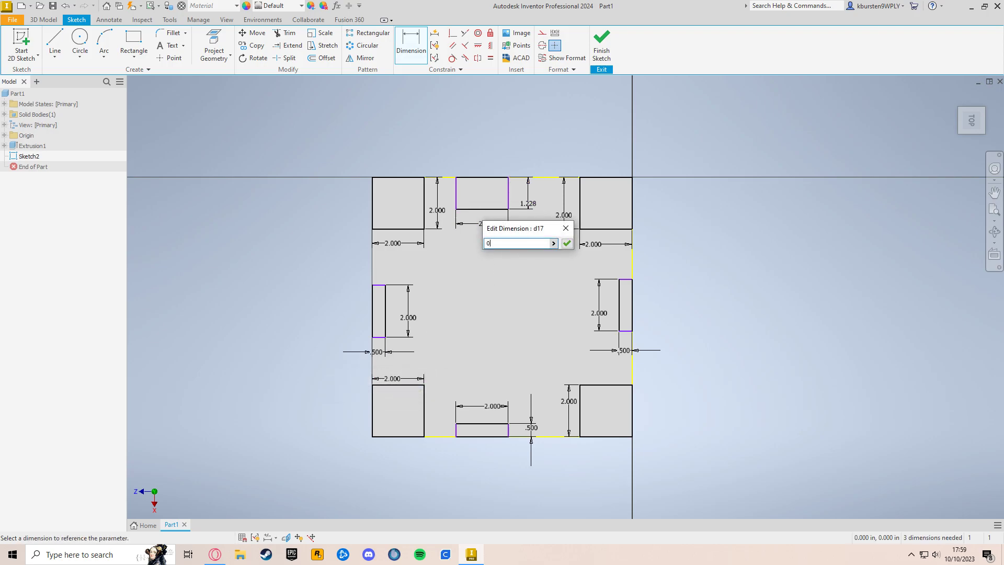
key(Return)
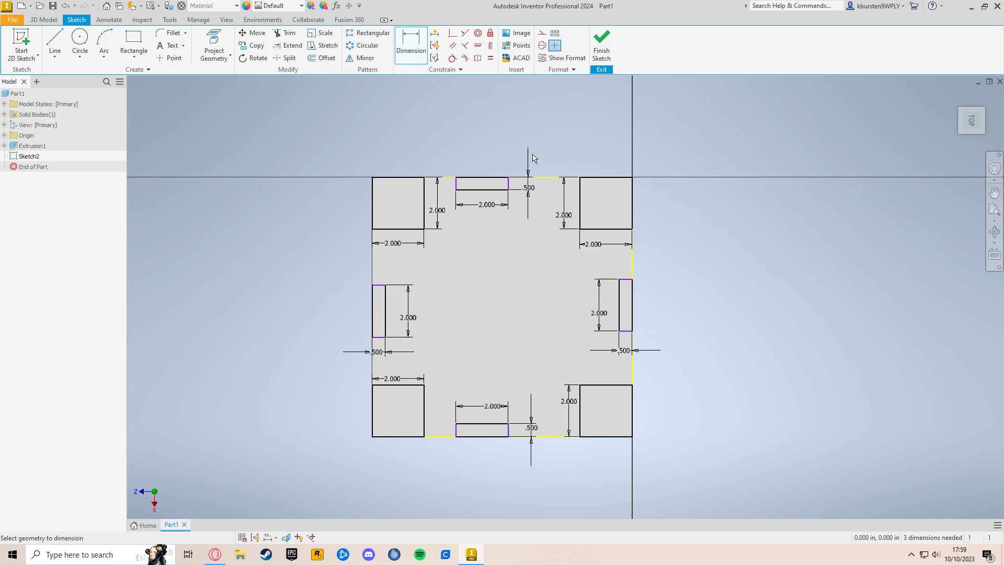
Set the gap between the upper-left corner square and the upper-edge rectangle to 2 in.
scroll(535, 157, up, 3)
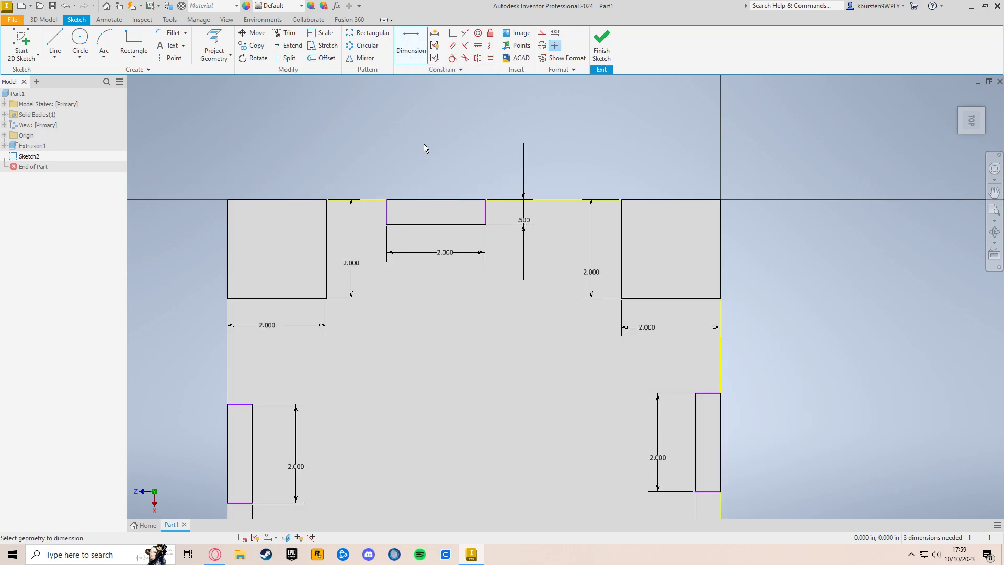
click(386, 221)
click(327, 226)
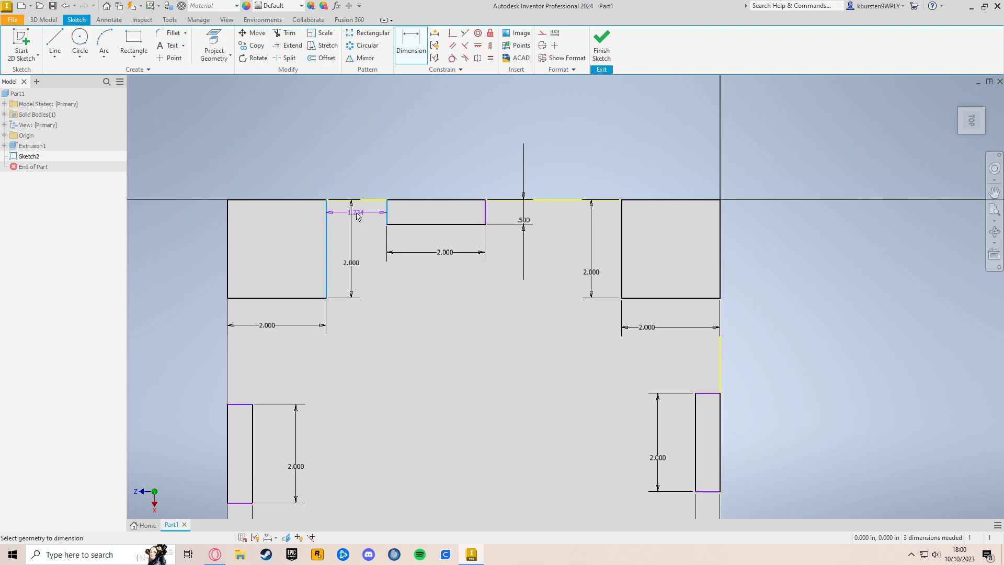
click(355, 213)
text(2)
key(Return)
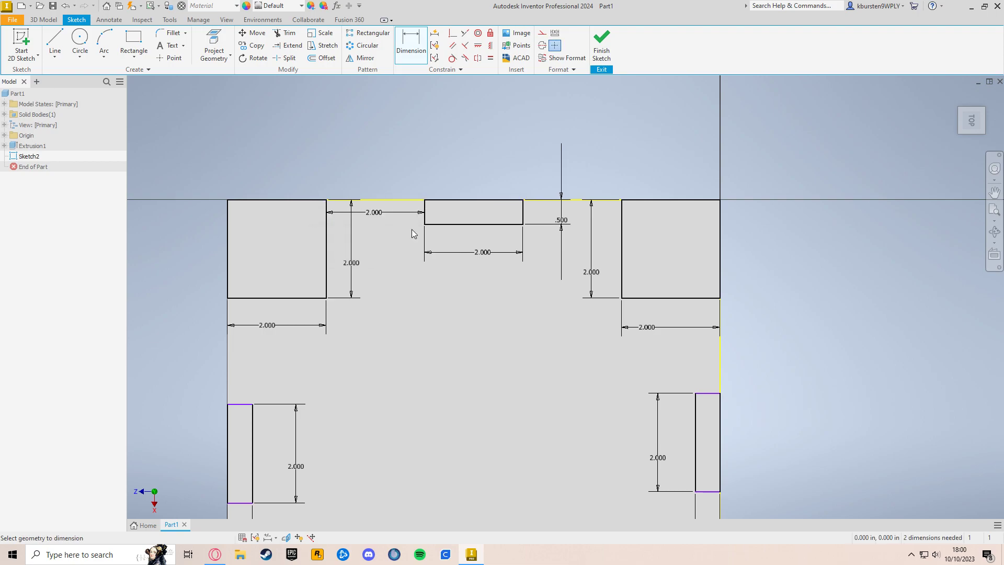
Set the vertical gap between the upper-left corner square and the left-edge rectangle to 2 in.
middle_drag(449, 361, 485, 295)
click(275, 338)
click(292, 232)
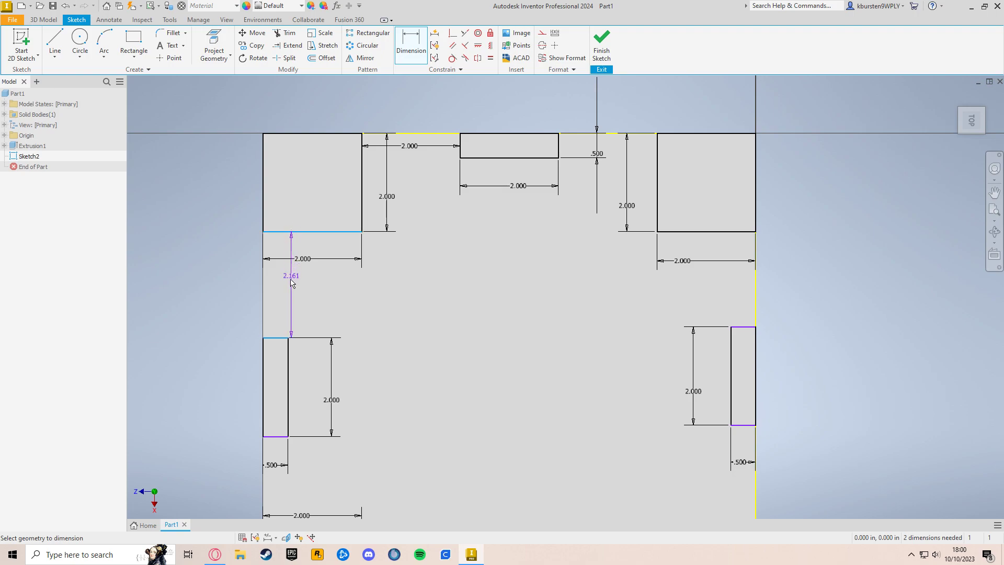
click(291, 279)
text(2)
key(Return)
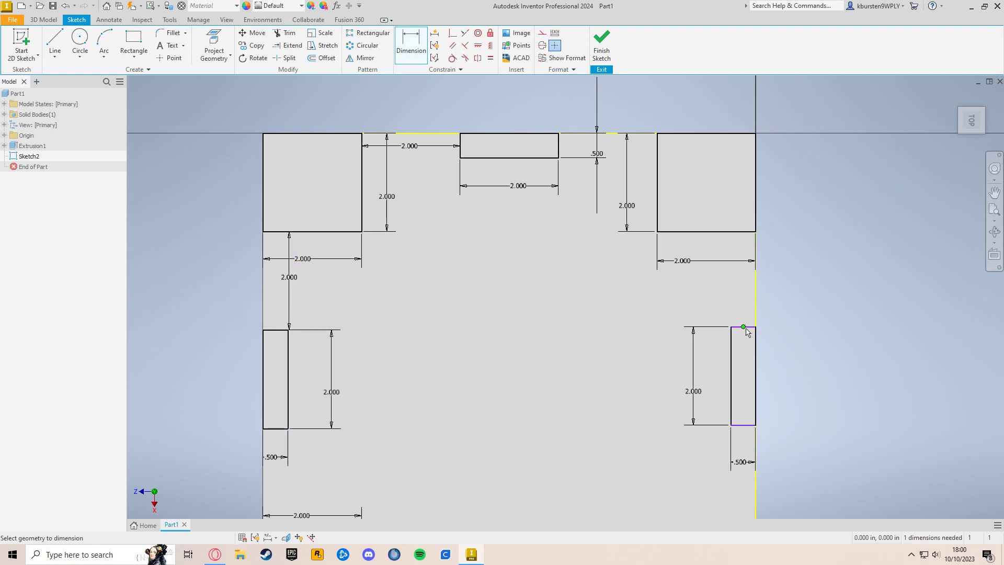
Set the vertical gap between the upper-right corner square and the right-edge rectangle to 2 in.
click(752, 328)
click(740, 233)
click(745, 268)
text(2)
key(Return)
Try to dimension the gap between the lower-left corner square and the lower-edge rectangle.
middle_drag(670, 346, 678, 204)
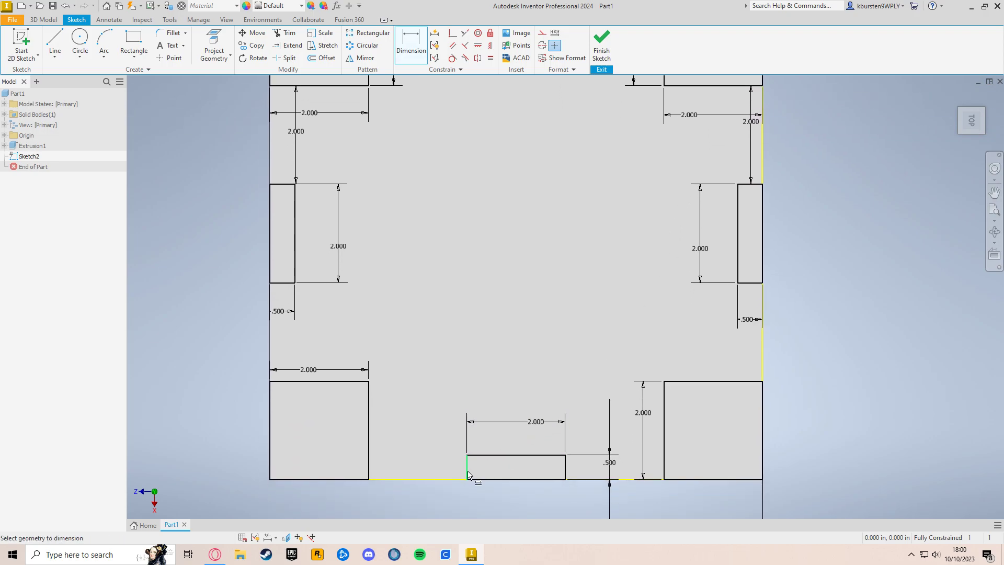
scroll(475, 458, down, 3)
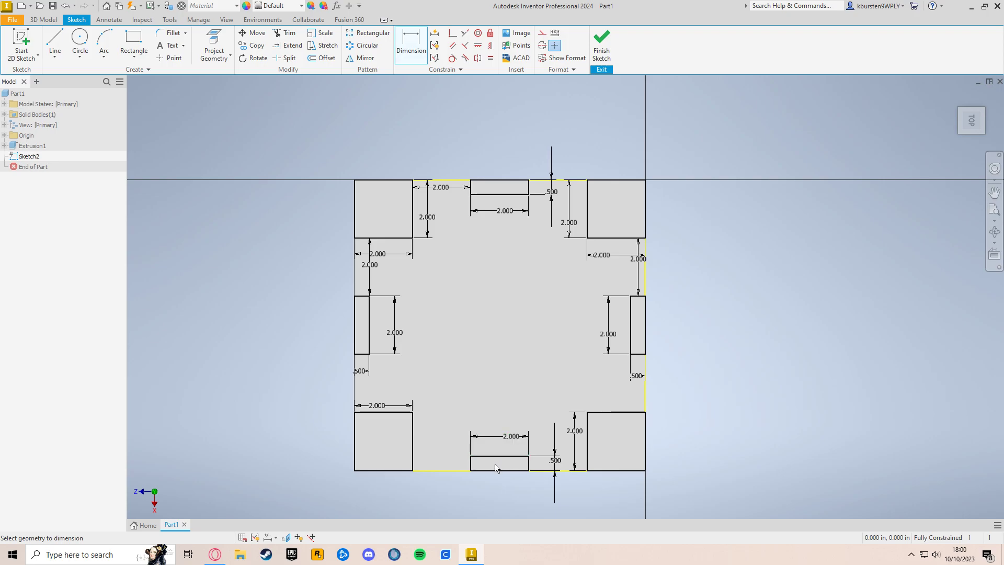
scroll(480, 469, up, 3)
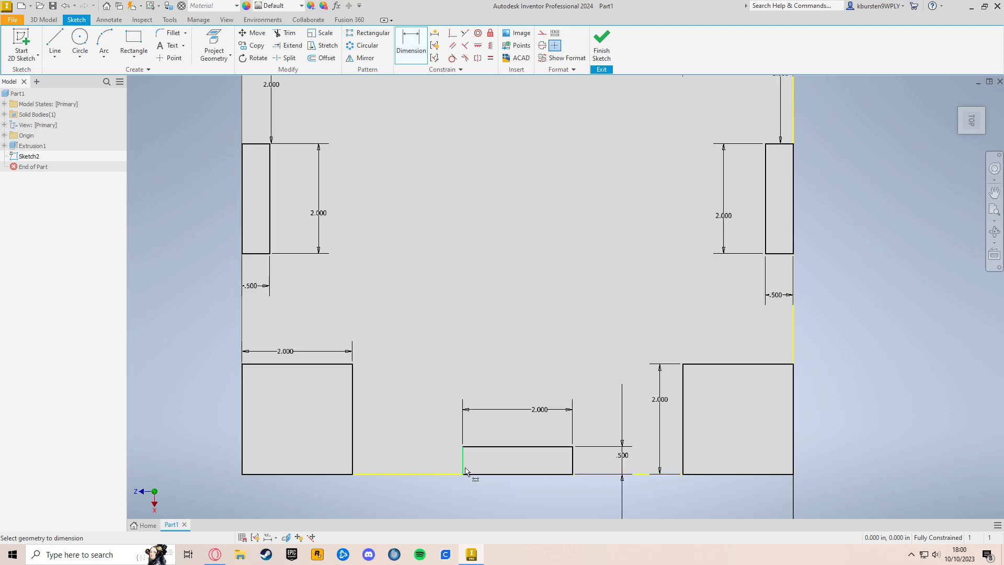
click(463, 465)
click(353, 464)
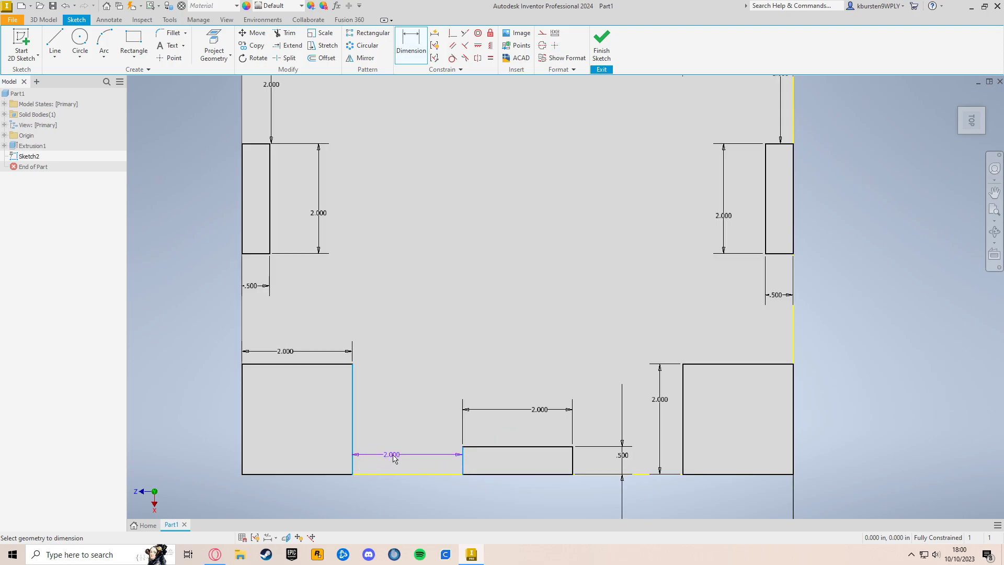
click(395, 454)
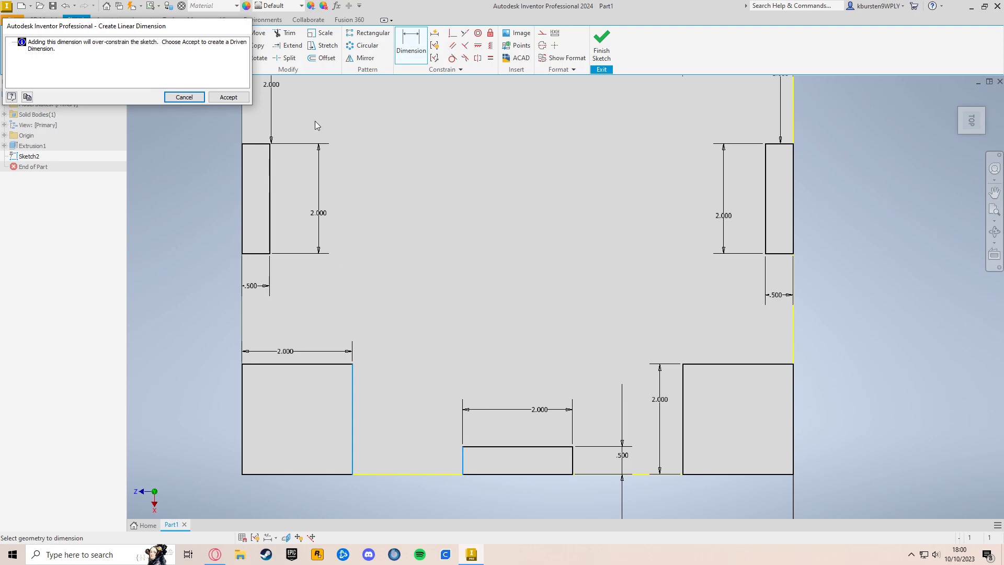
click(184, 97)
Finish the sketch on the block's top face.
scroll(498, 264, down, 3)
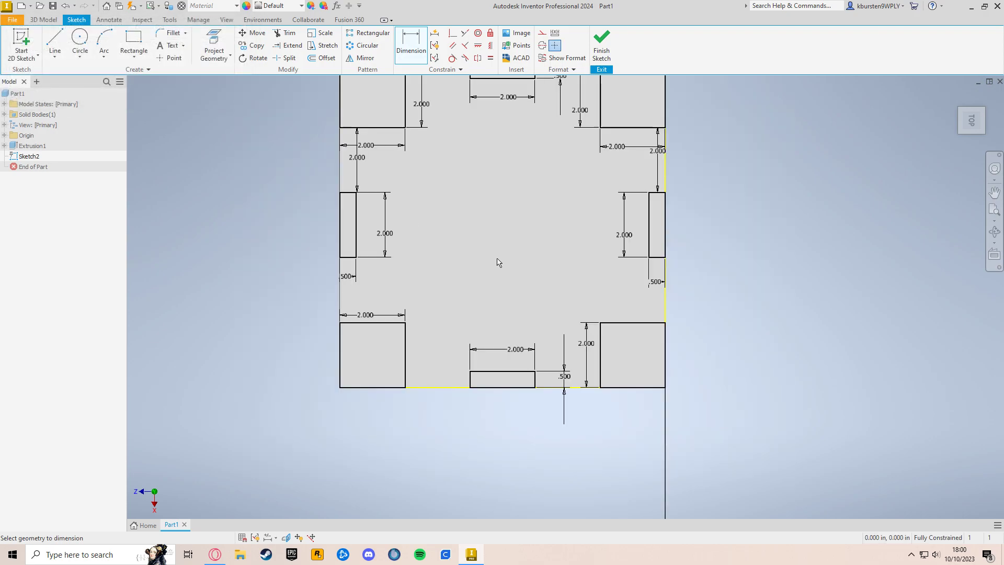
click(601, 54)
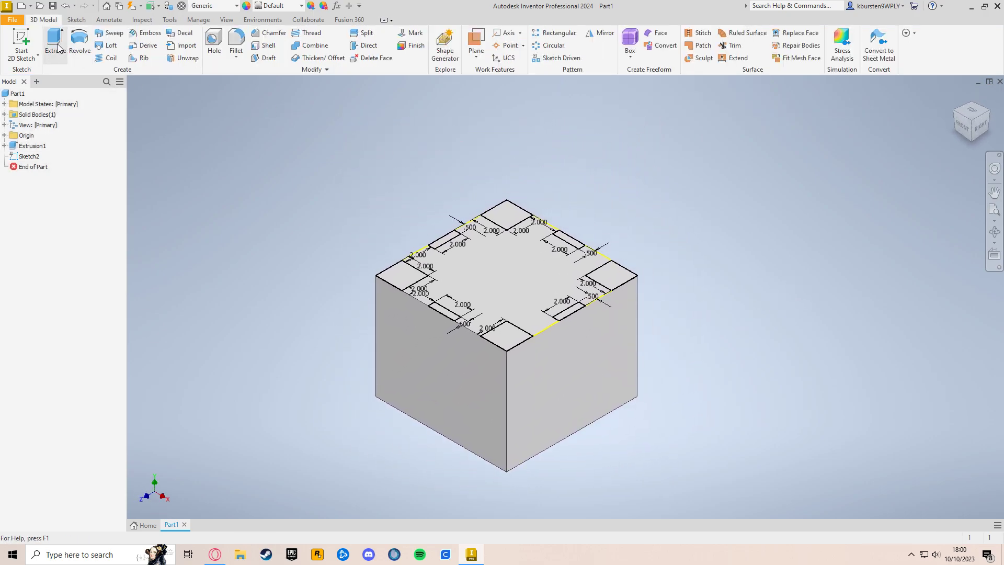
Select the four corner squares and four edge rectangles on the block's top face as profiles for one extrusion.
click(56, 46)
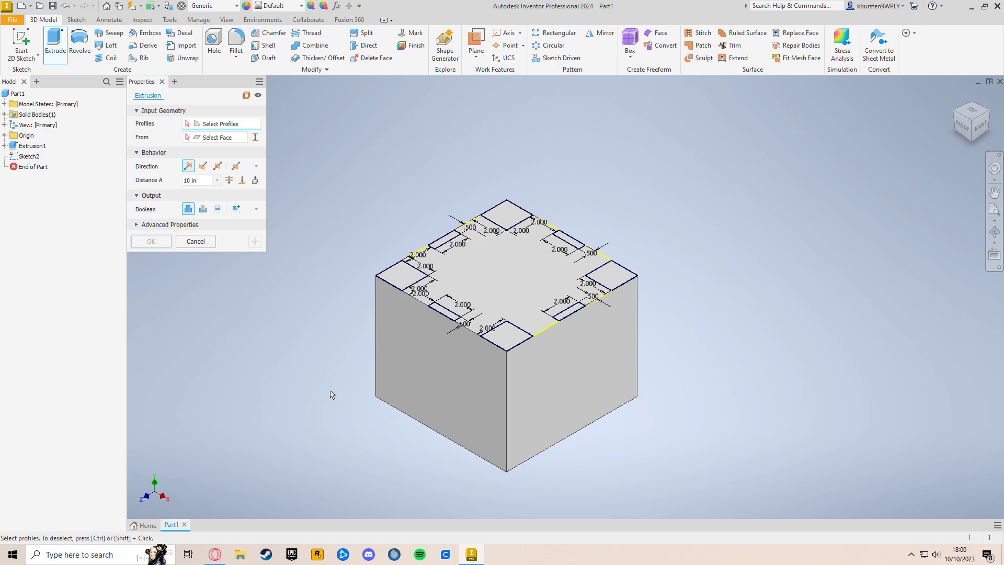
click(505, 219)
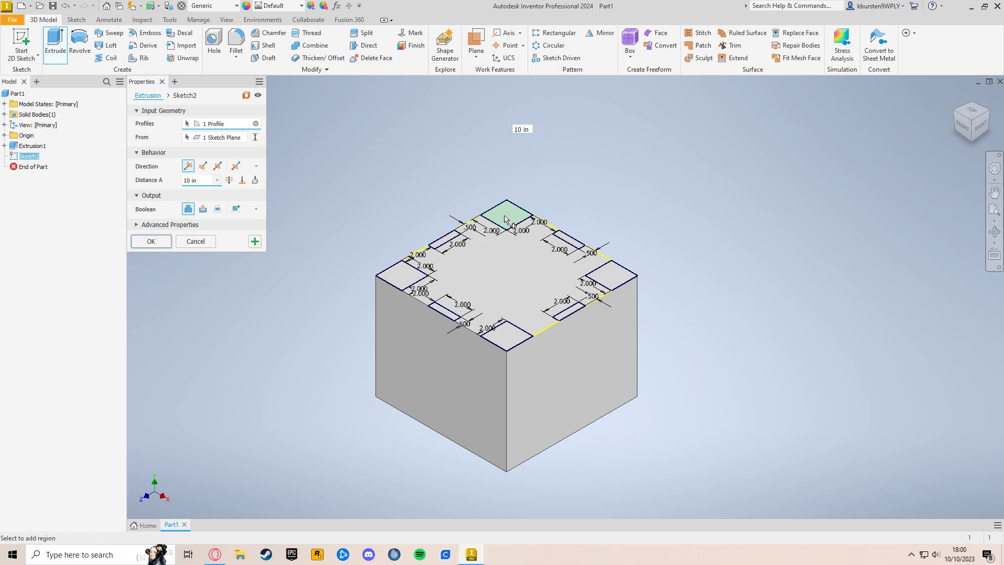
click(566, 241)
click(609, 277)
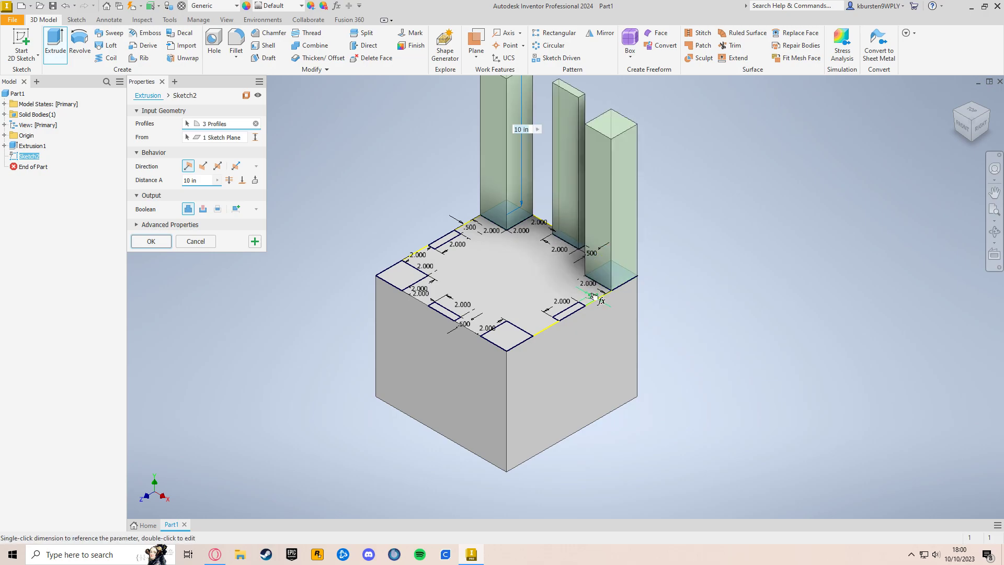
click(570, 314)
click(512, 337)
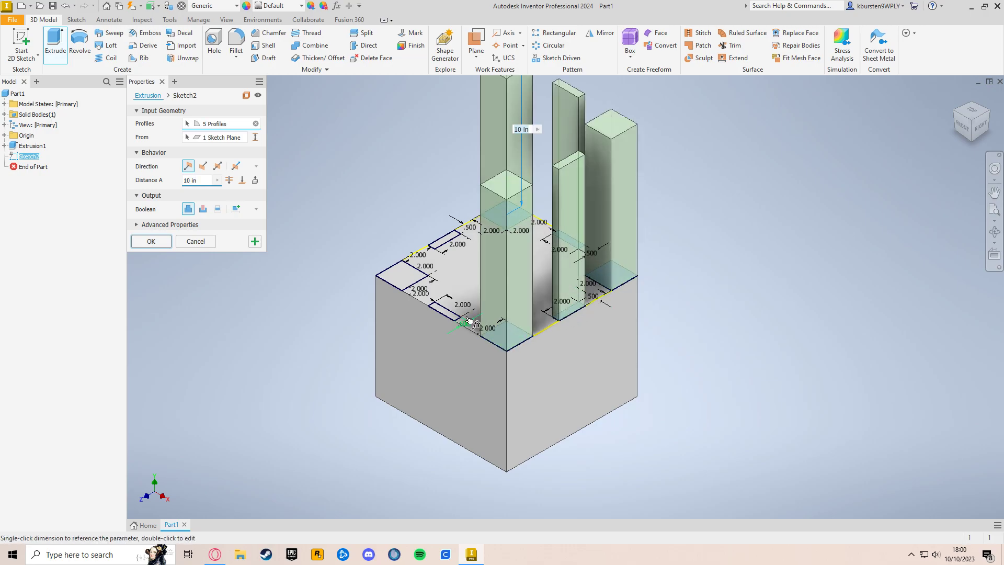
click(445, 310)
click(402, 275)
shift+middle_drag(538, 270, 532, 283)
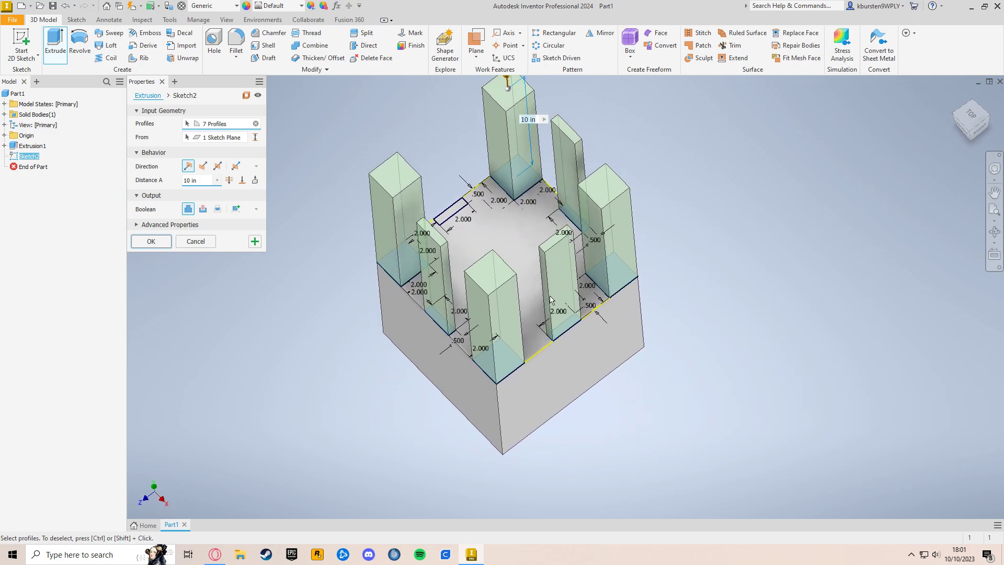
mouse_move(598, 359)
shift+middle_down()
mouse_move(601, 337)
mouse_move(593, 325)
mouse_move(583, 331)
mouse_move(604, 353)
shift+middle_up()
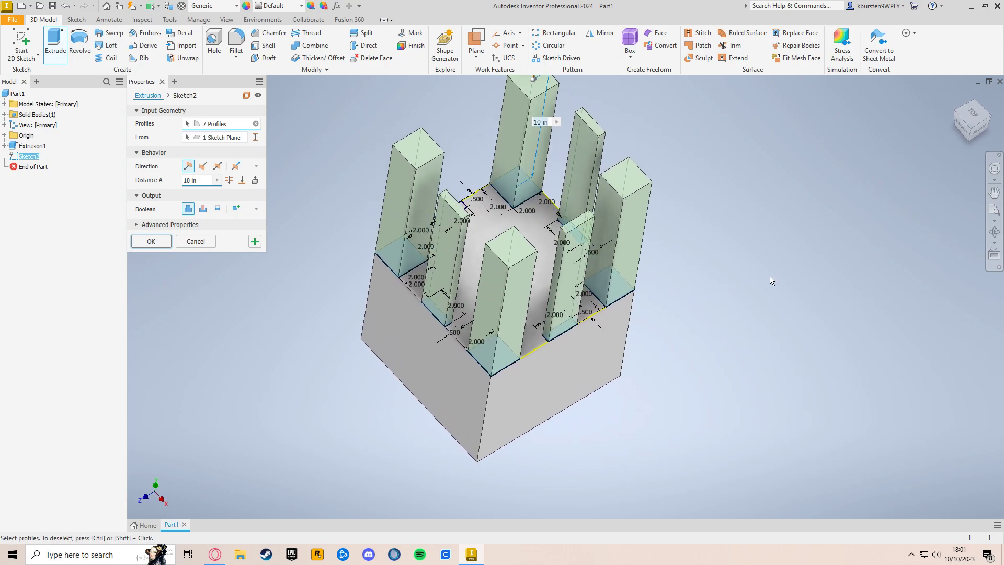
mouse_move(749, 287)
shift+middle_down()
mouse_move(723, 272)
mouse_move(701, 309)
mouse_move(726, 316)
mouse_move(746, 296)
mouse_move(732, 289)
shift+middle_up()
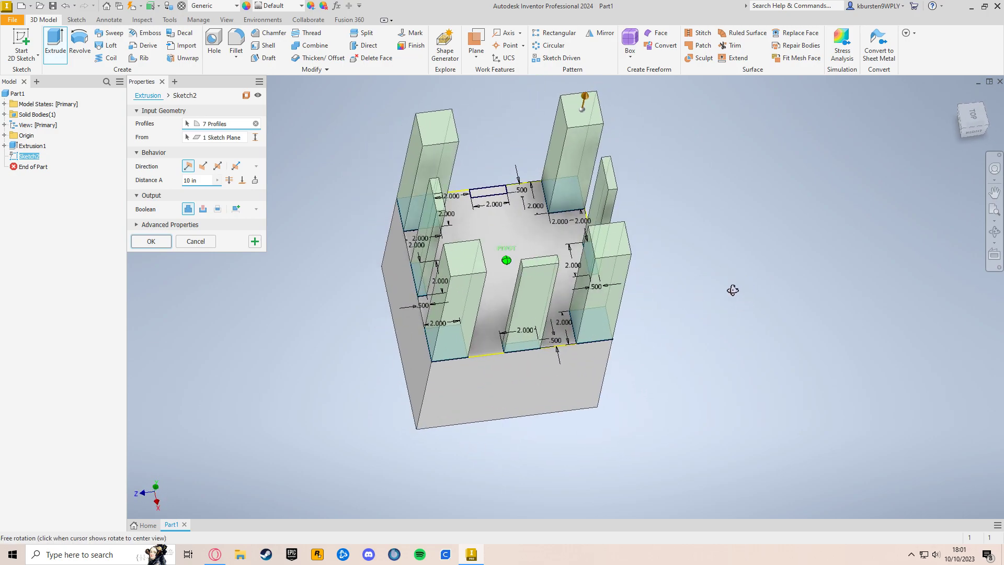
click(494, 193)
shift+middle_drag(683, 293, 695, 251)
Extrude the eight selected profiles 2 in upward, joined to the block, to form the battlements.
click(189, 182)
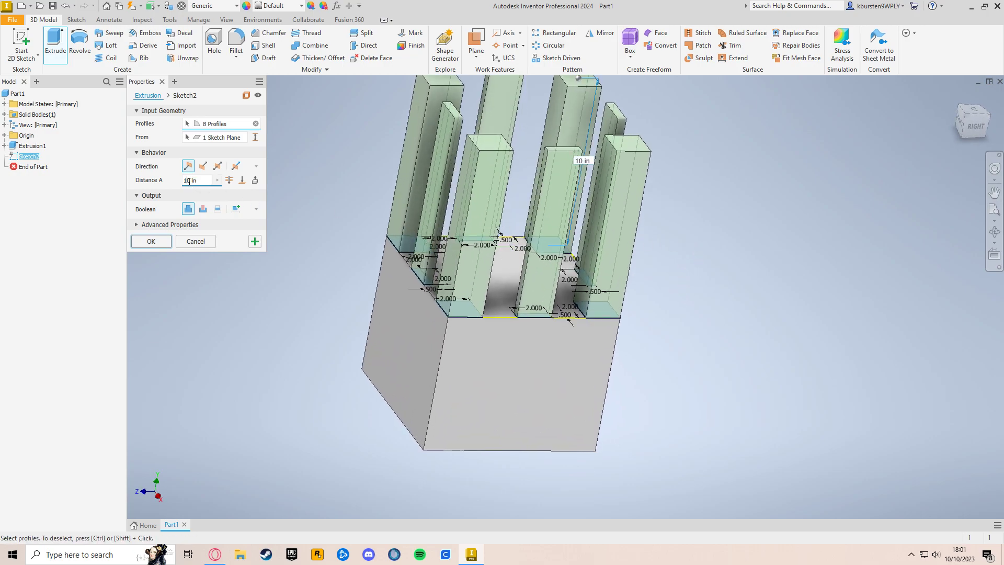
key(BackSpace)
key(BackSpace)
text(2)
key(Return)
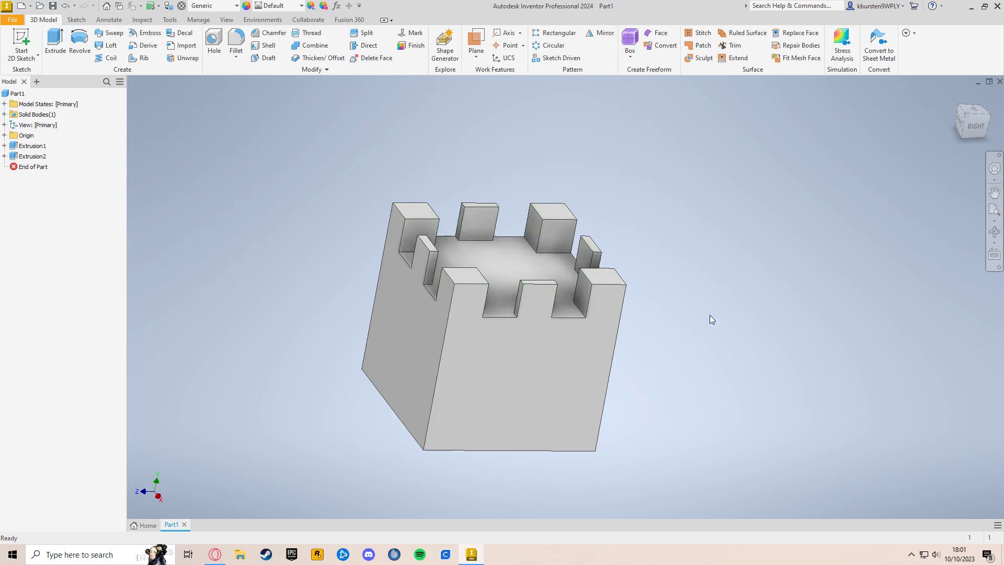
Start a sketch on the block's front face and draw a 3 in wide, 4.5 in high rectangle standing on its bottom edge.
click(966, 118)
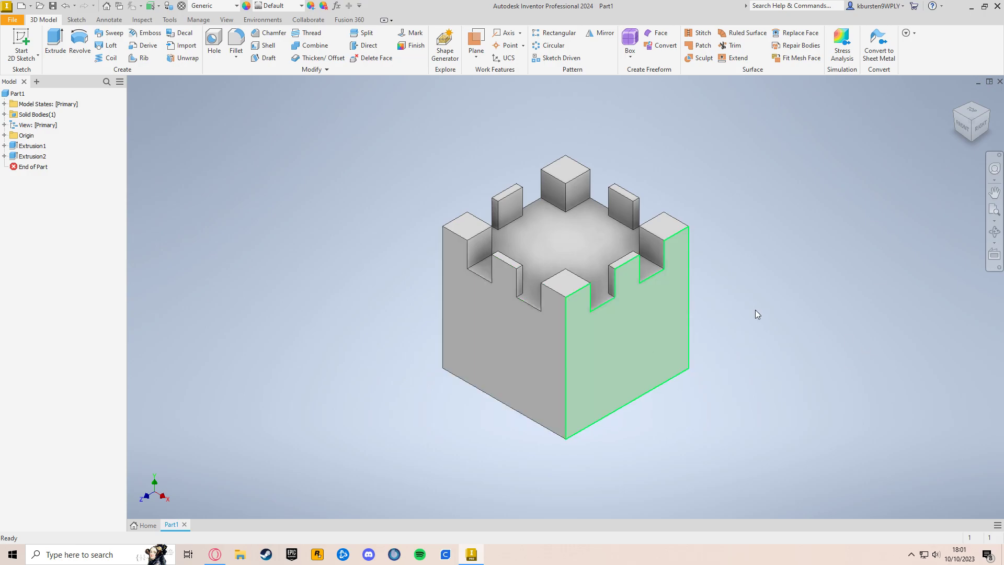
click(505, 365)
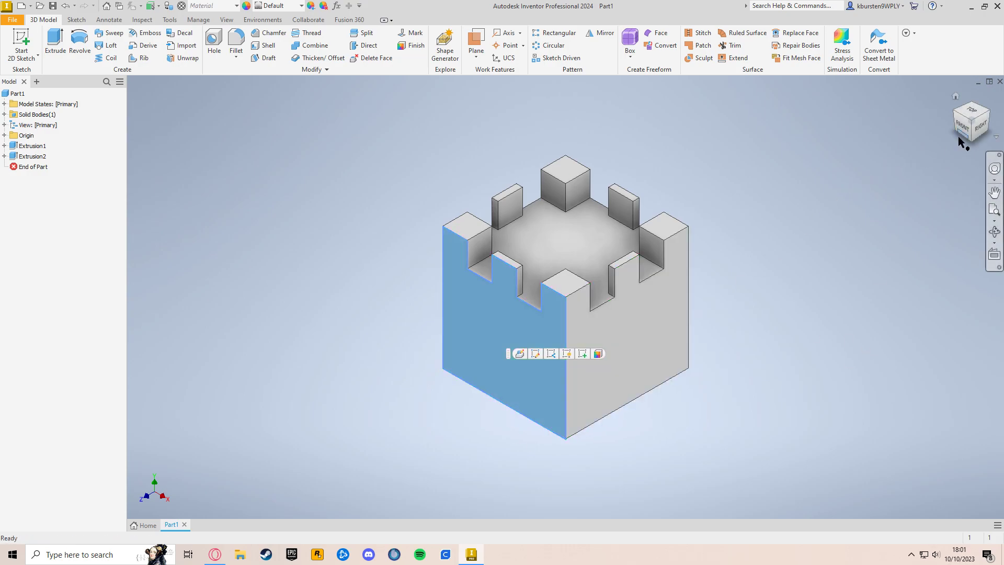
click(24, 32)
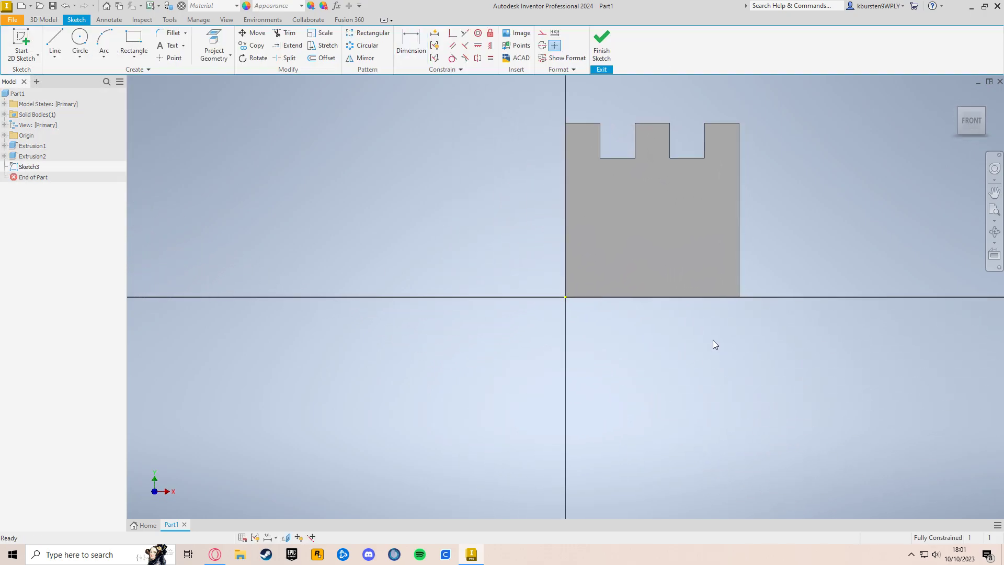
click(137, 40)
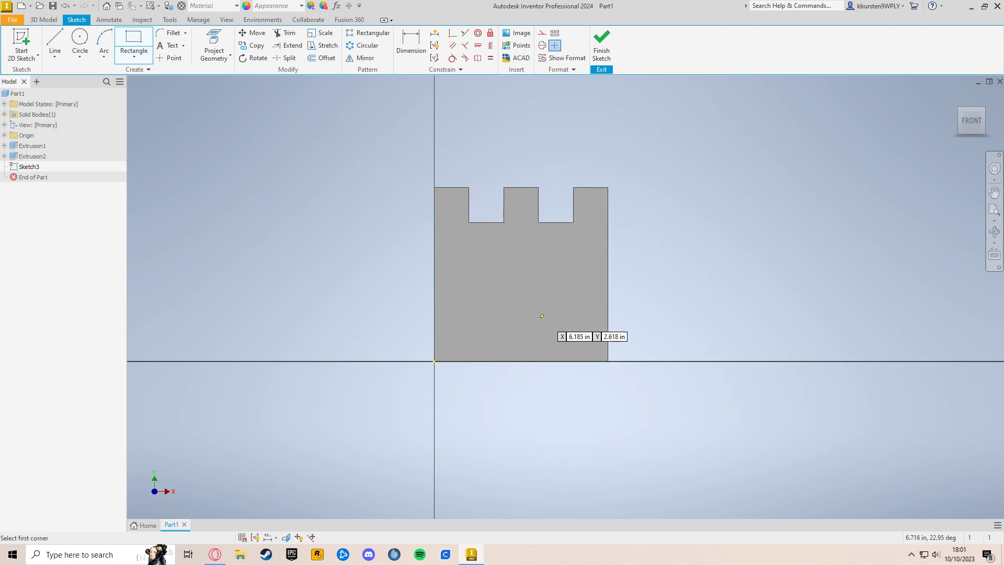
click(490, 361)
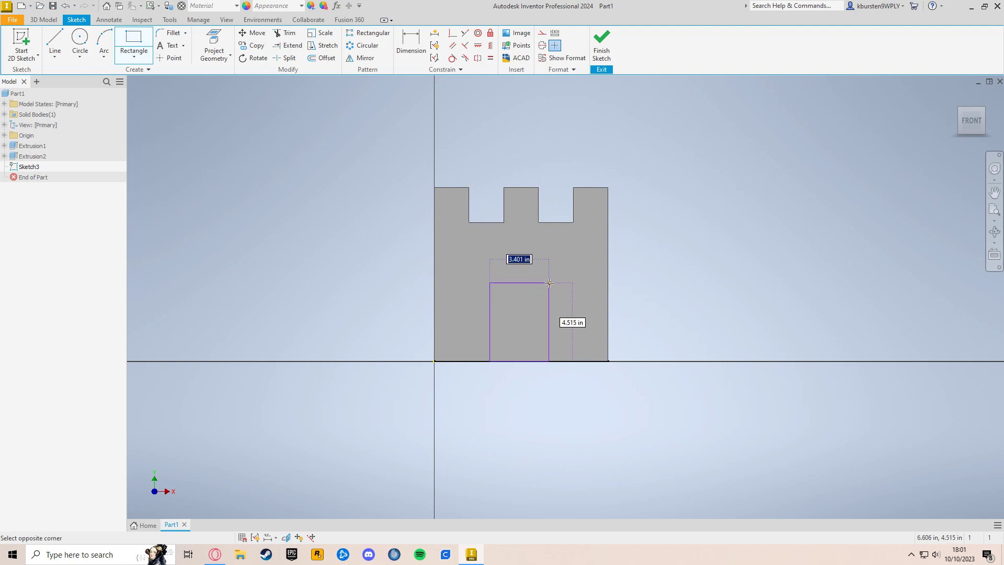
text(3)
key(Tab)
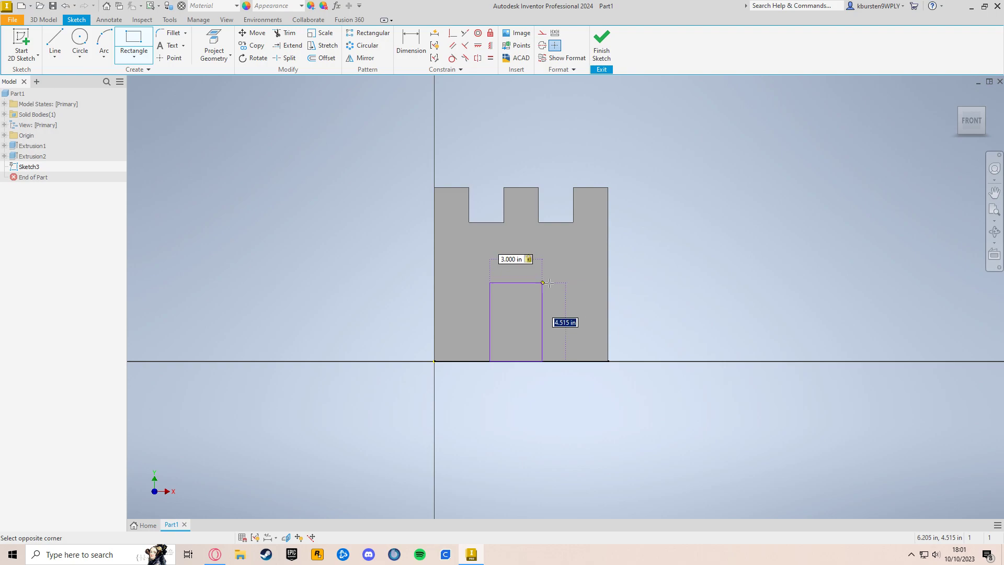
text(4.5)
key(Return)
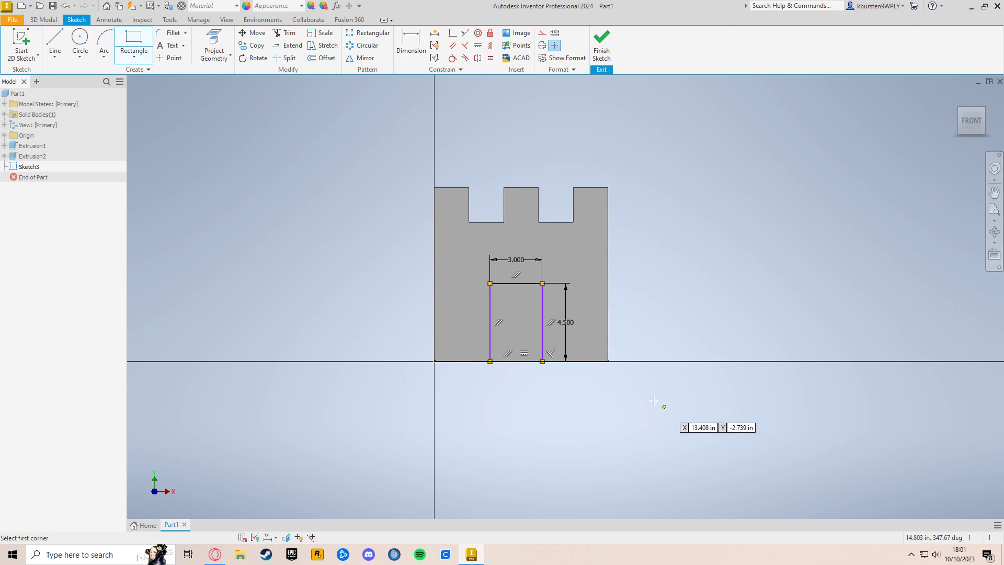
Dimension the gap between the doorway rectangle's right side and the front face's right edge to 3.5 in and finish the sketch.
scroll(567, 309, up, 2)
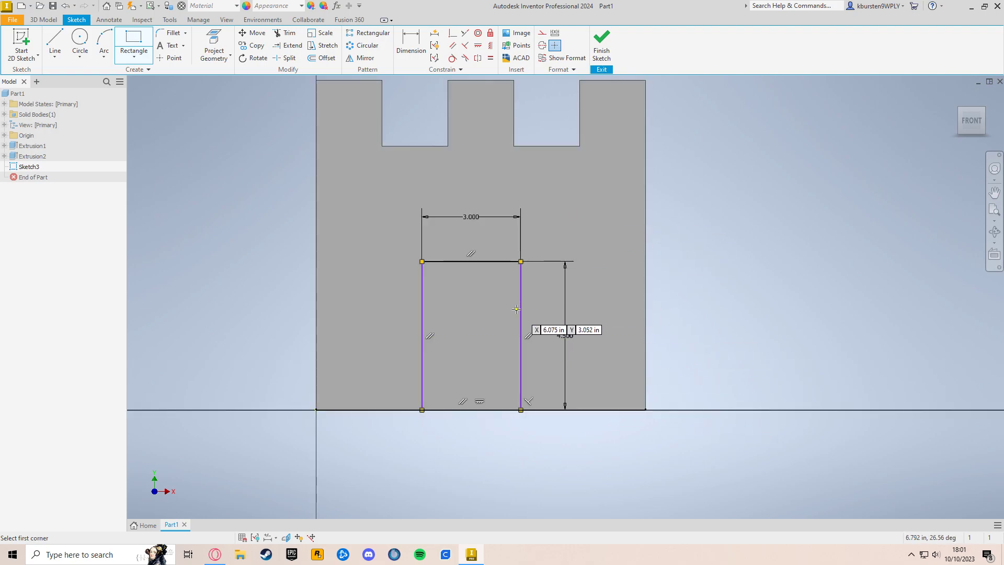
click(410, 43)
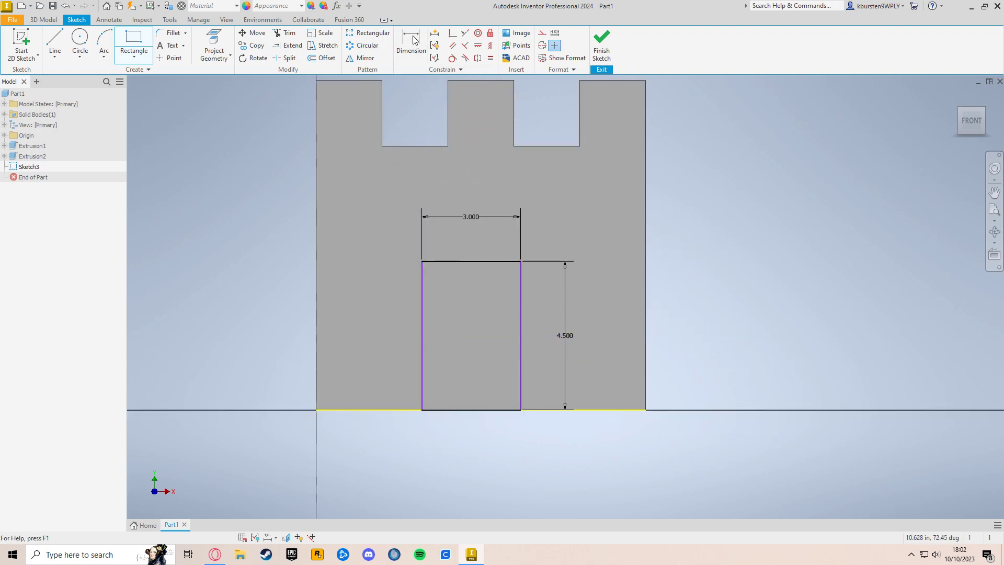
click(522, 308)
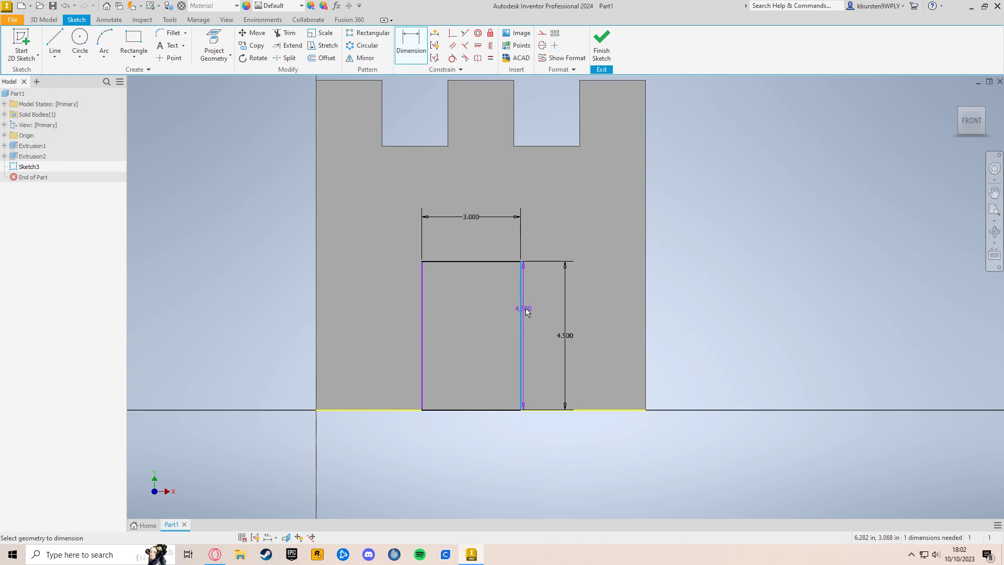
click(646, 314)
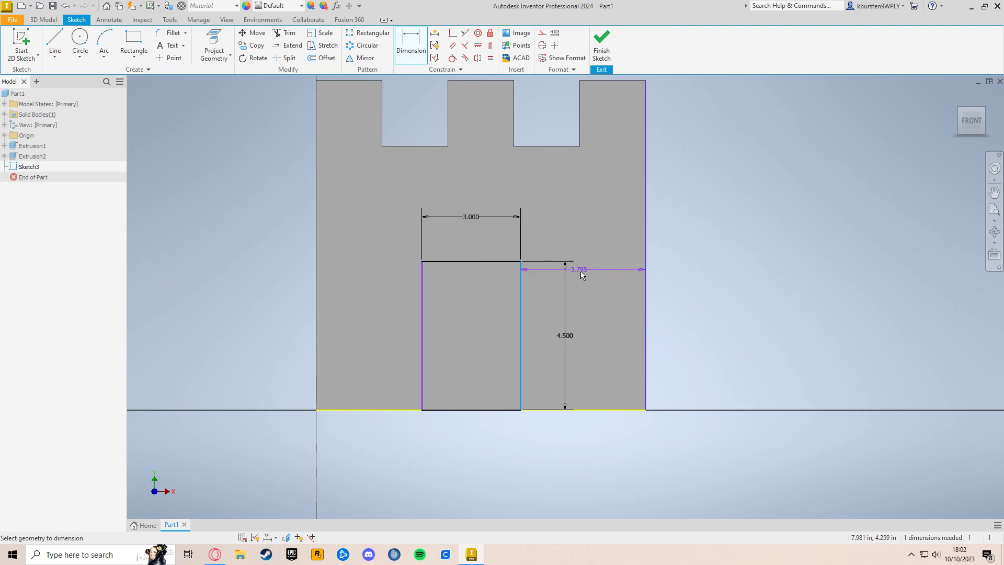
click(585, 312)
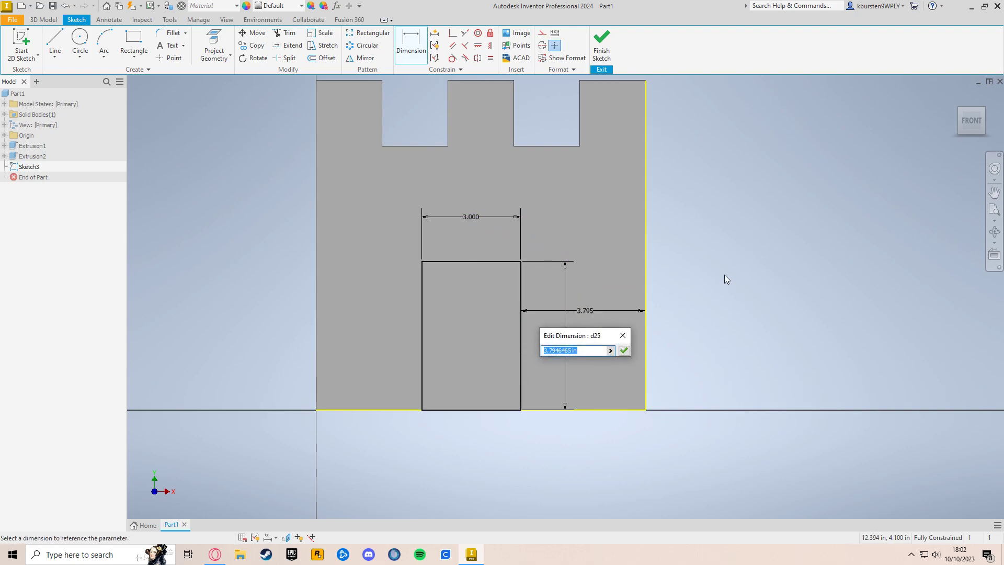
text(3.5)
key(Return)
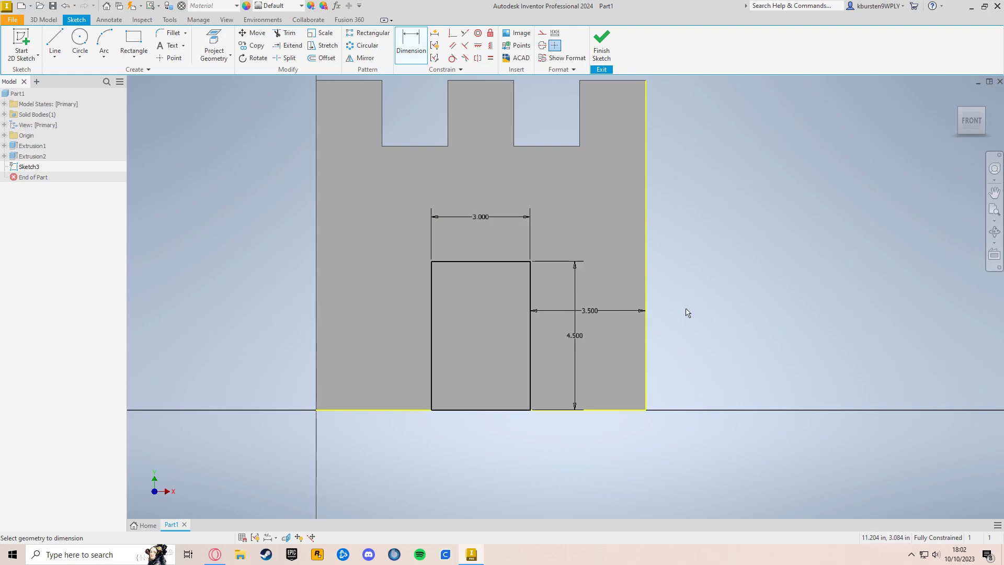
click(601, 45)
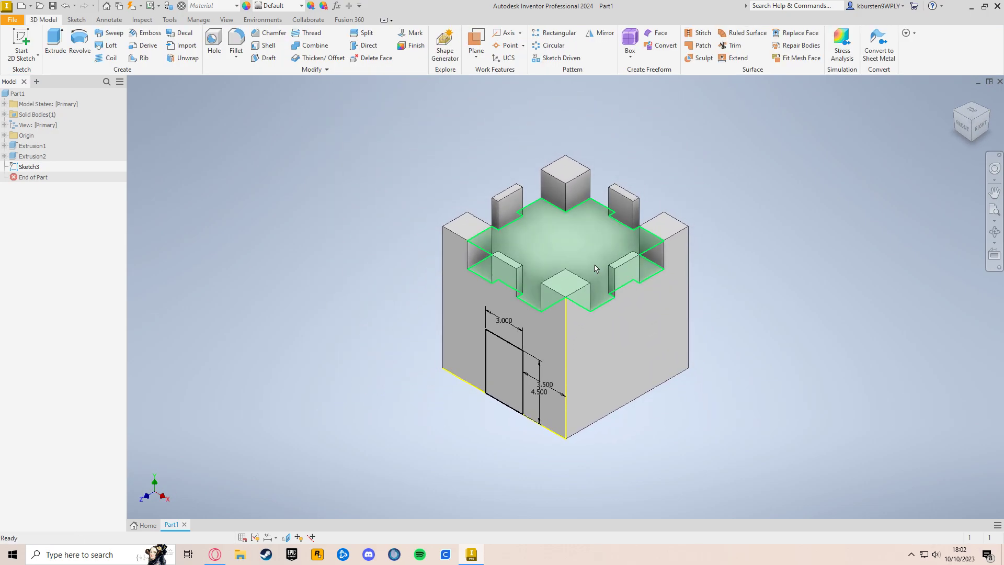
Cut the doorway rectangle 3 in deep into the block with a reversed-direction extrusion and restore the home view.
click(62, 48)
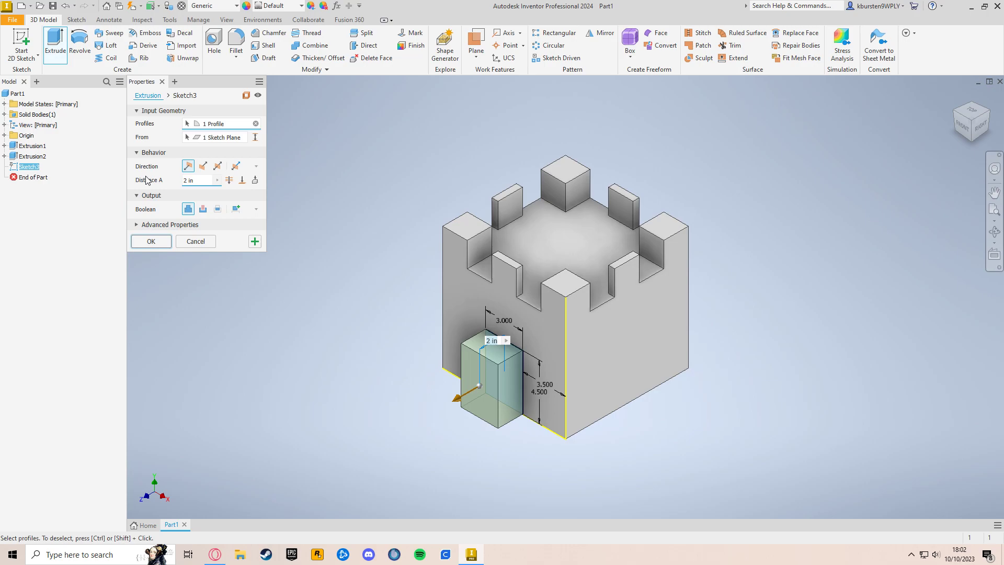
click(201, 167)
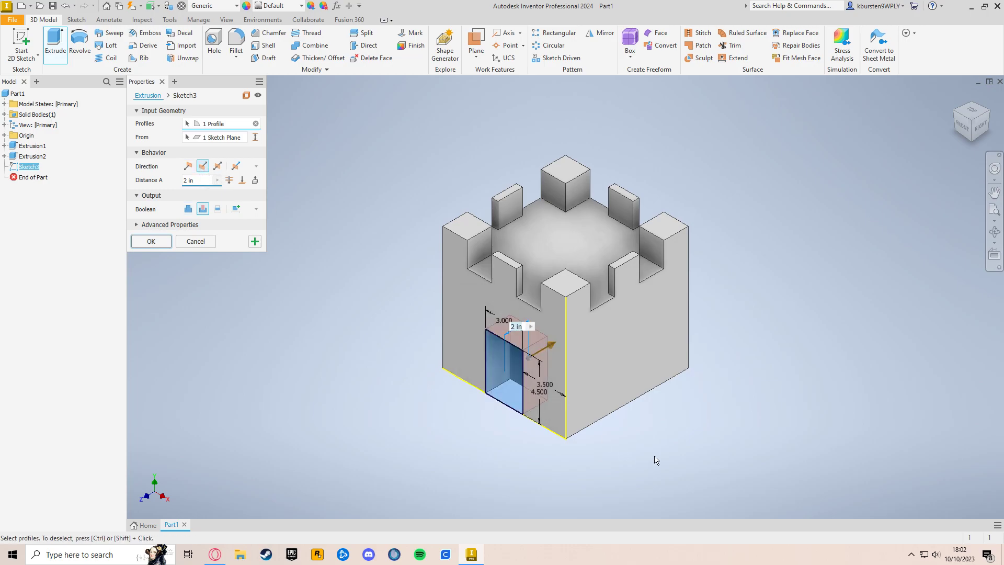
mouse_move(639, 471)
shift+middle_down()
mouse_move(650, 432)
mouse_move(720, 444)
mouse_move(670, 435)
mouse_move(645, 461)
shift+middle_up()
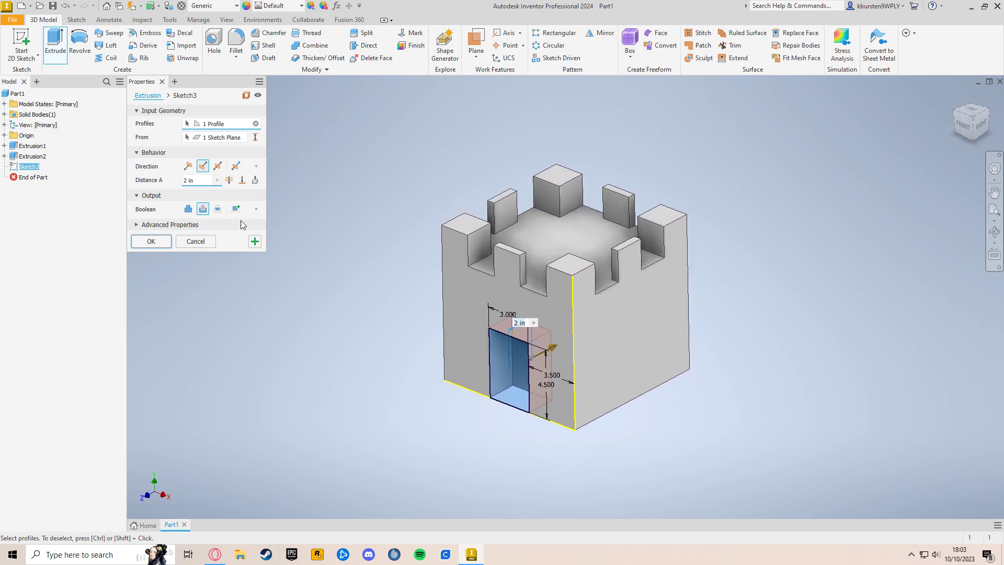
click(189, 168)
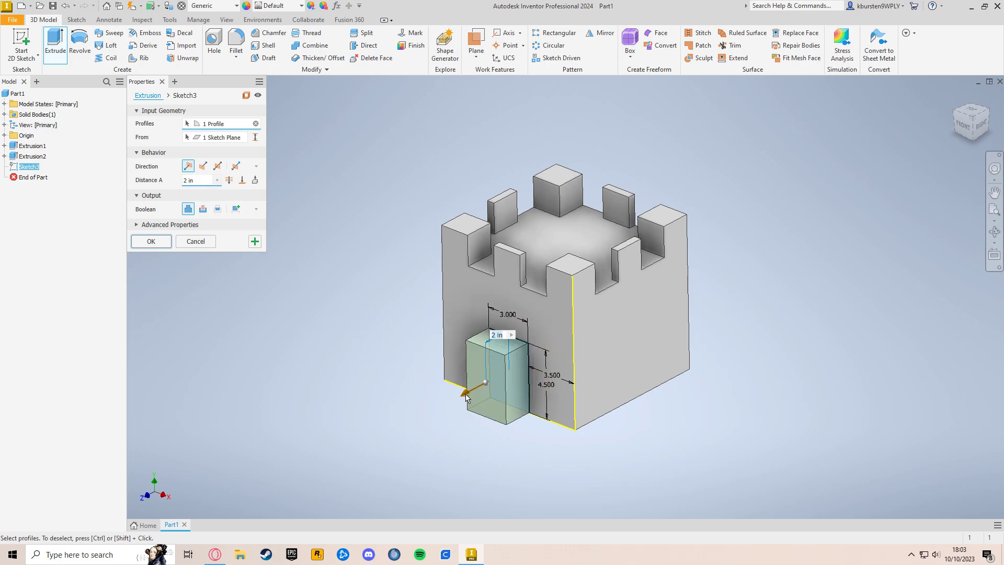
drag(467, 399, 519, 366)
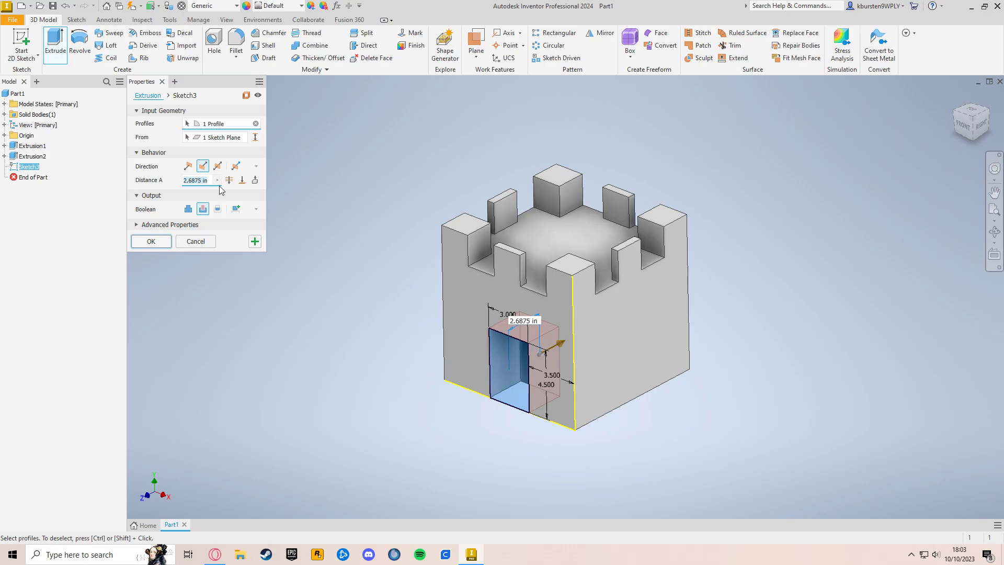
text(3)
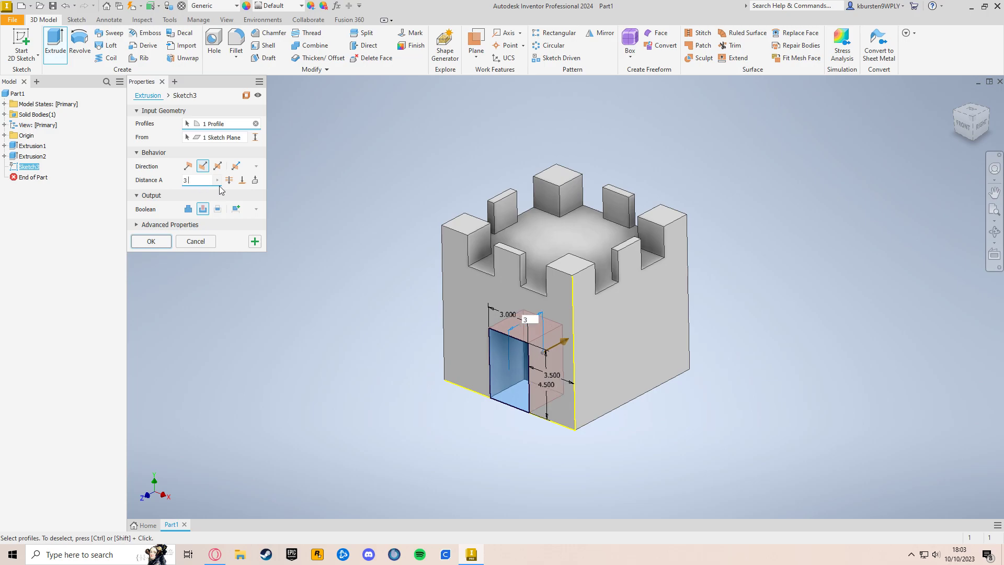
text( in)
key(Return)
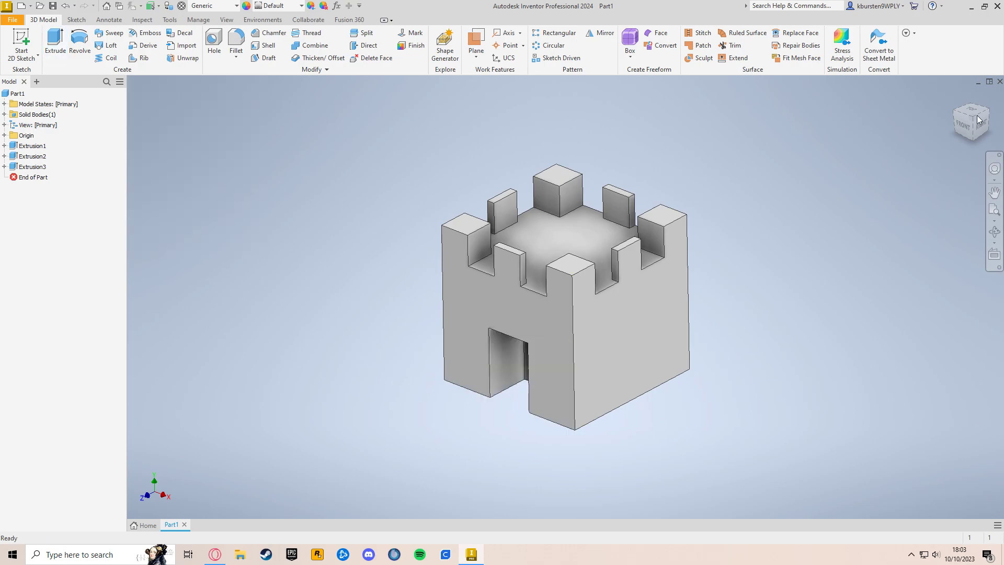
click(955, 97)
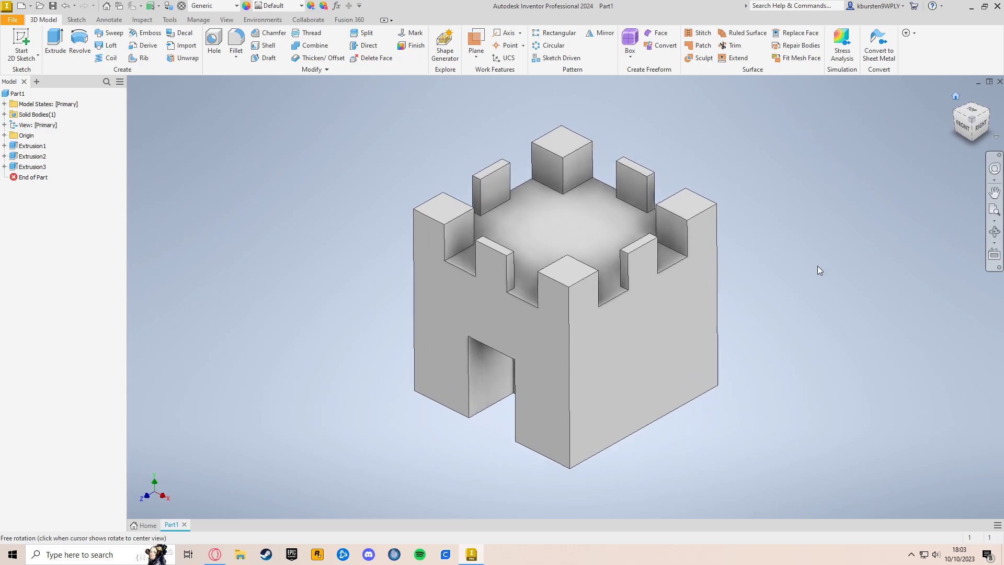